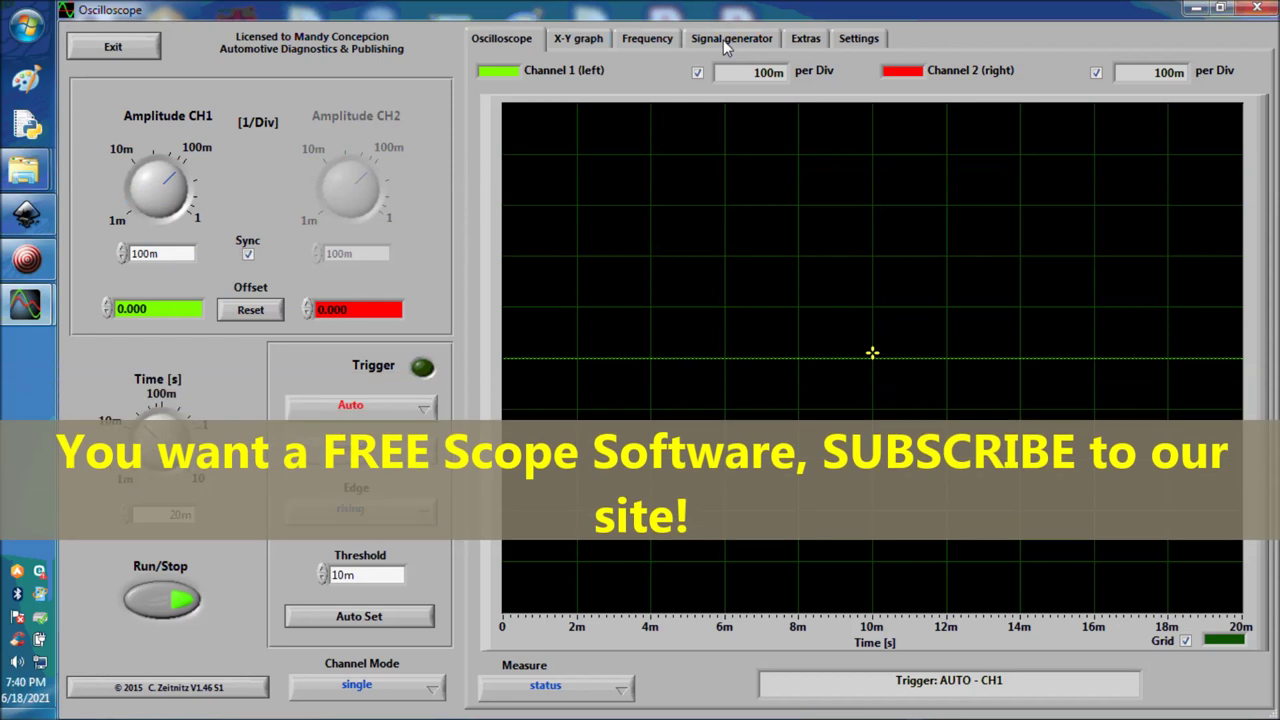
# - Turn on generator channel 2 as a square wave and send it to scope CH1
pyautogui.click(723, 40)
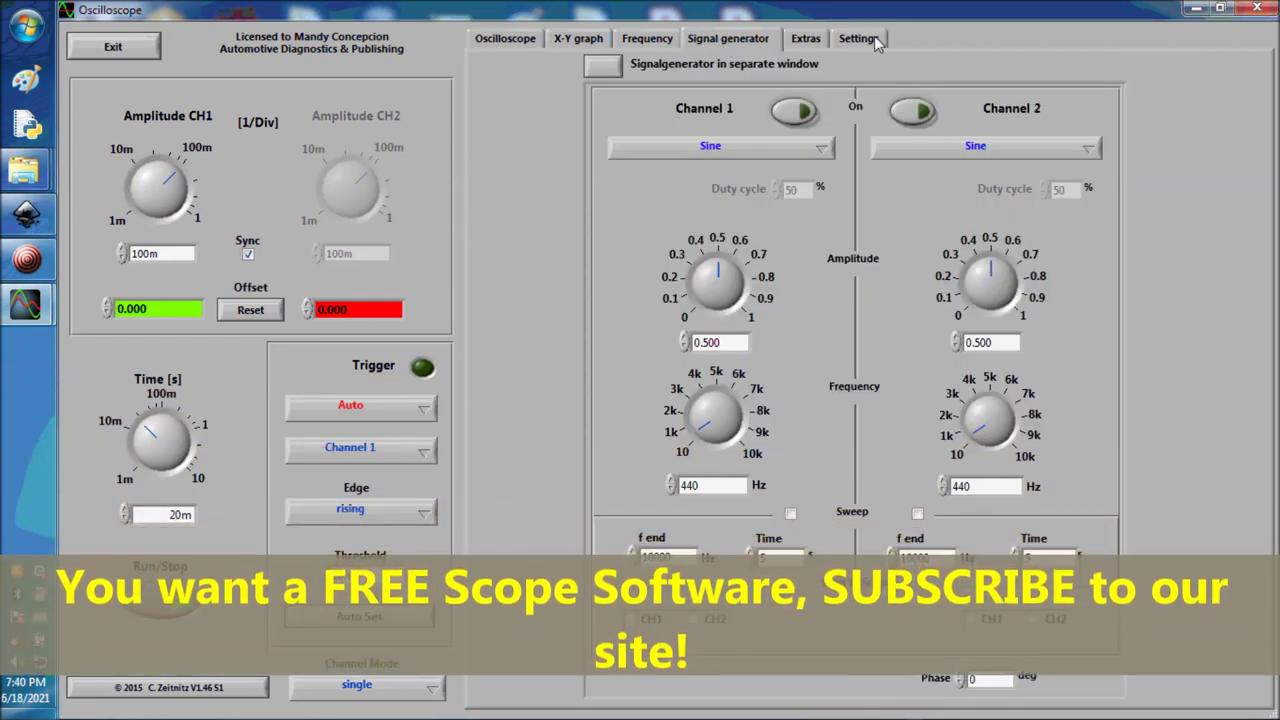
pyautogui.click(916, 111)
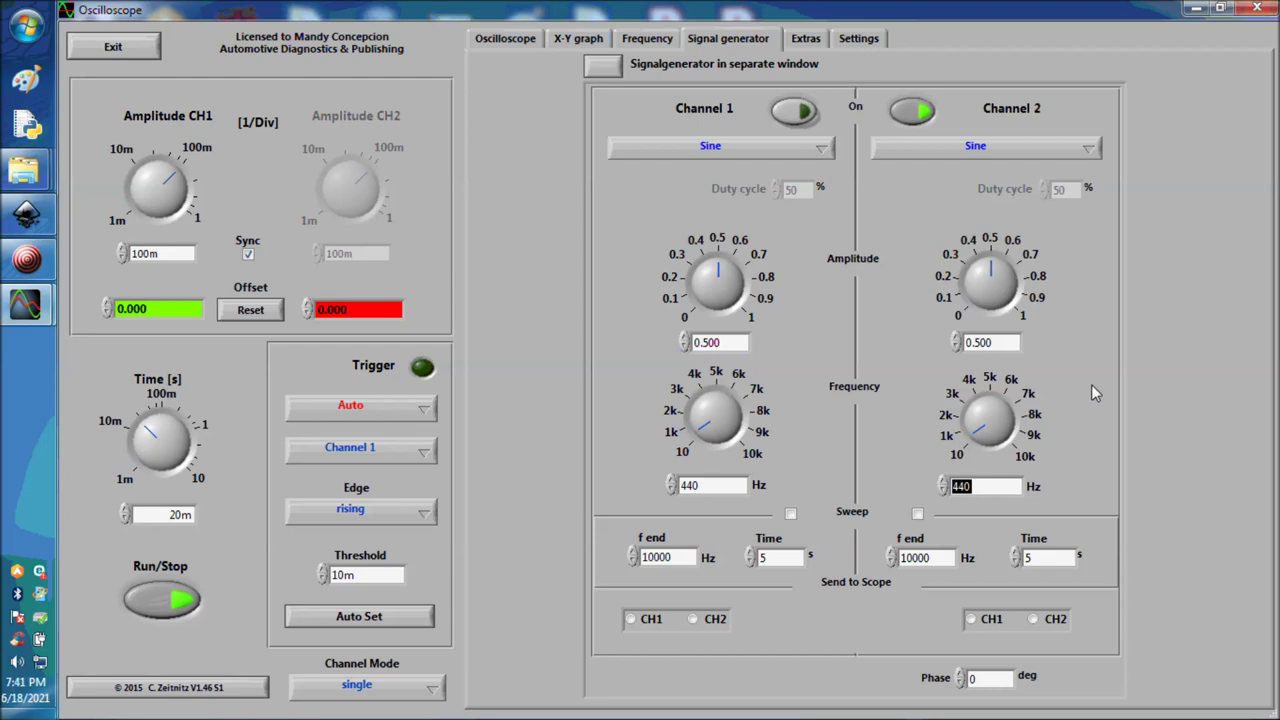
pyautogui.click(1088, 152)
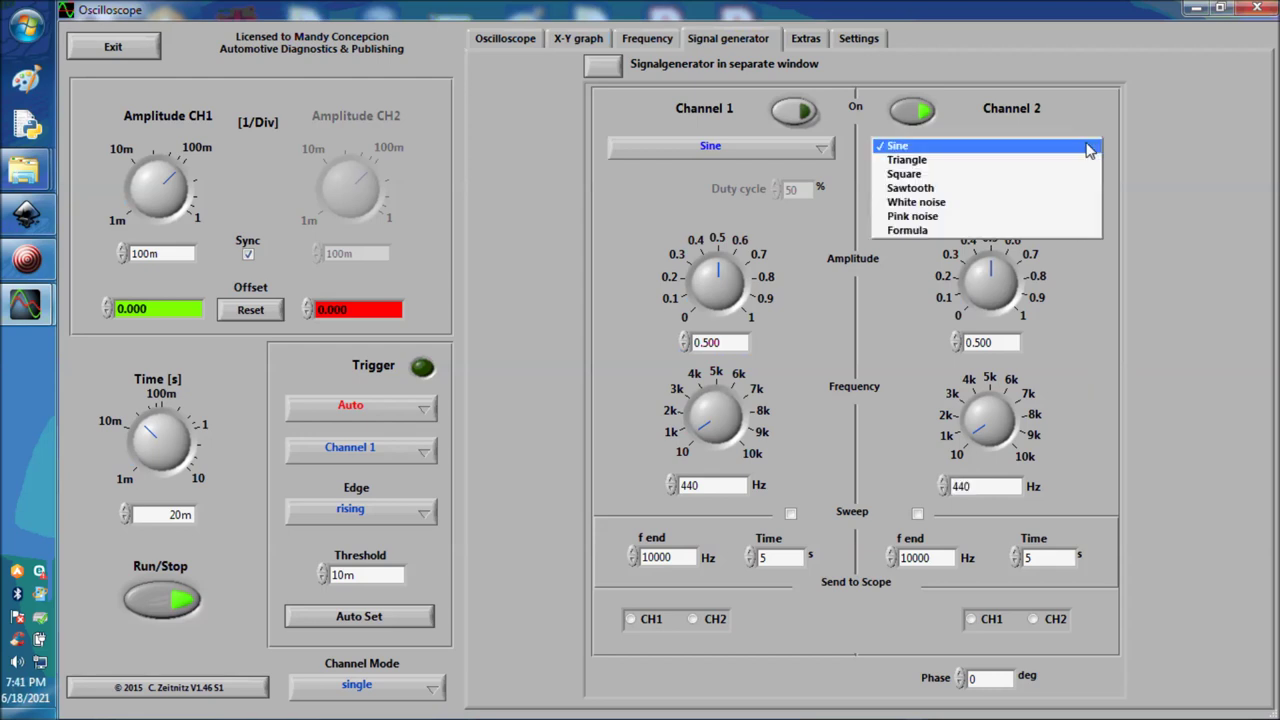
pyautogui.click(922, 175)
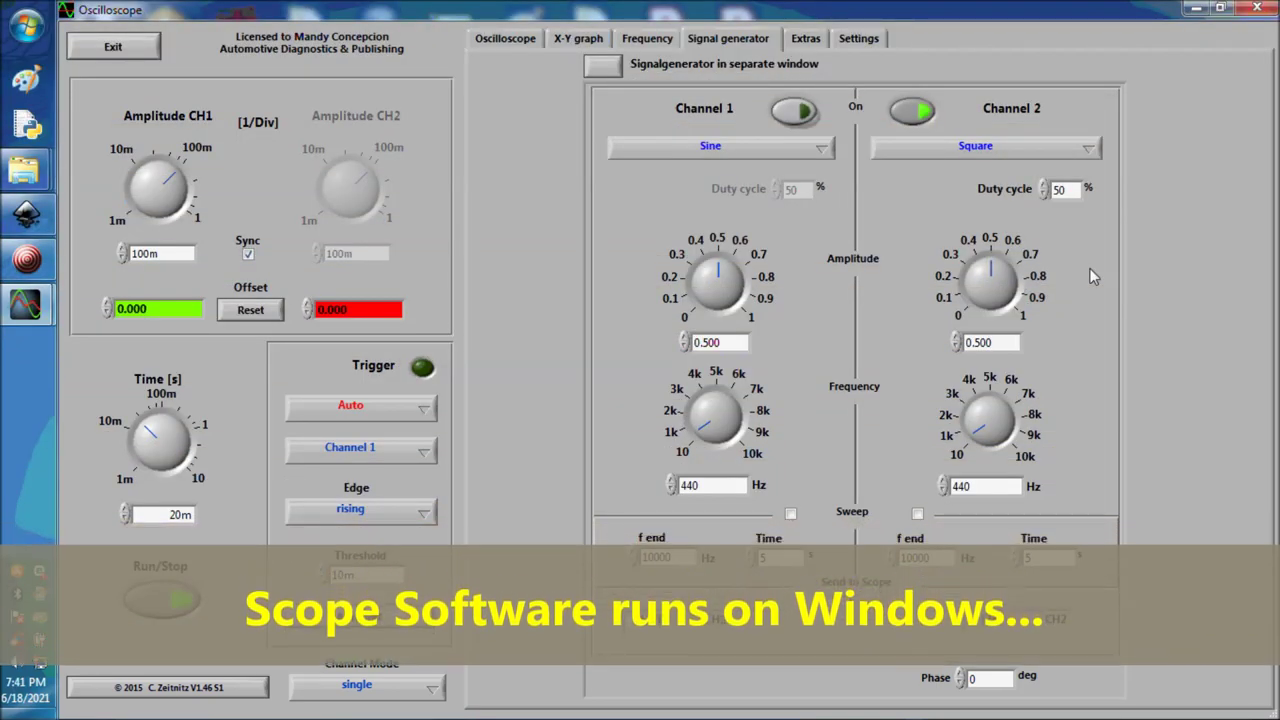
pyautogui.click(503, 40)
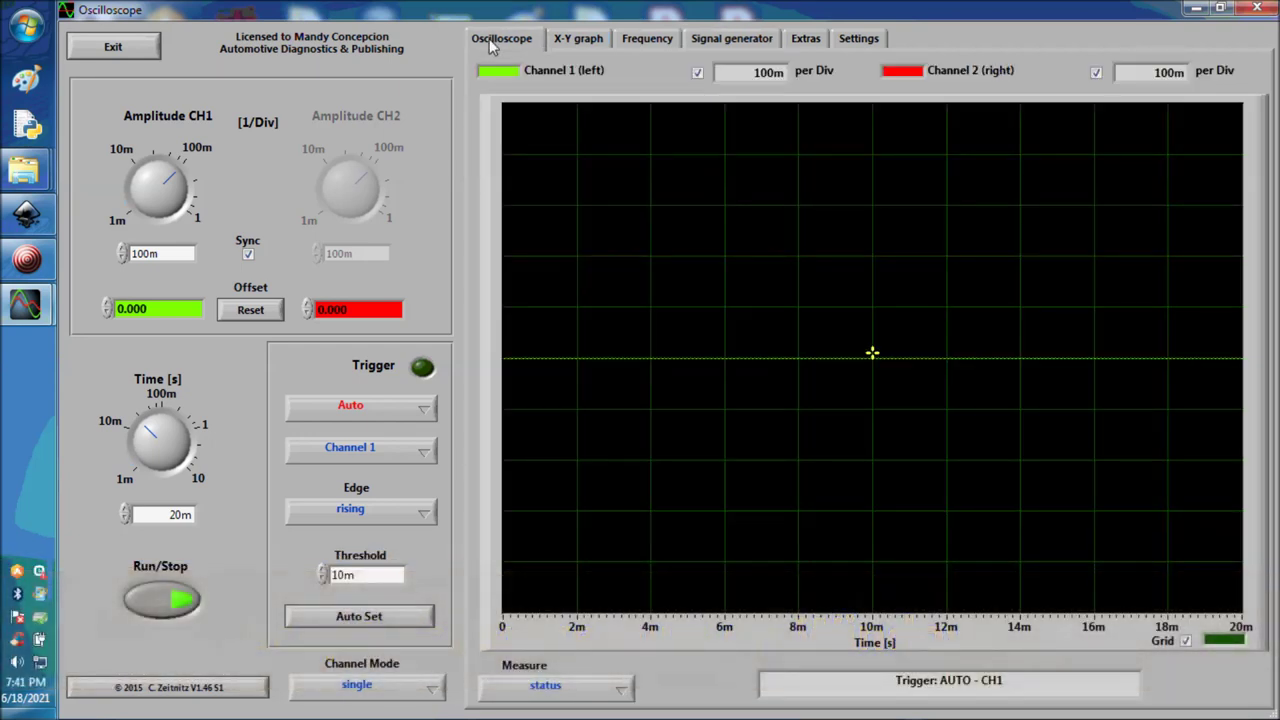
pyautogui.click(731, 42)
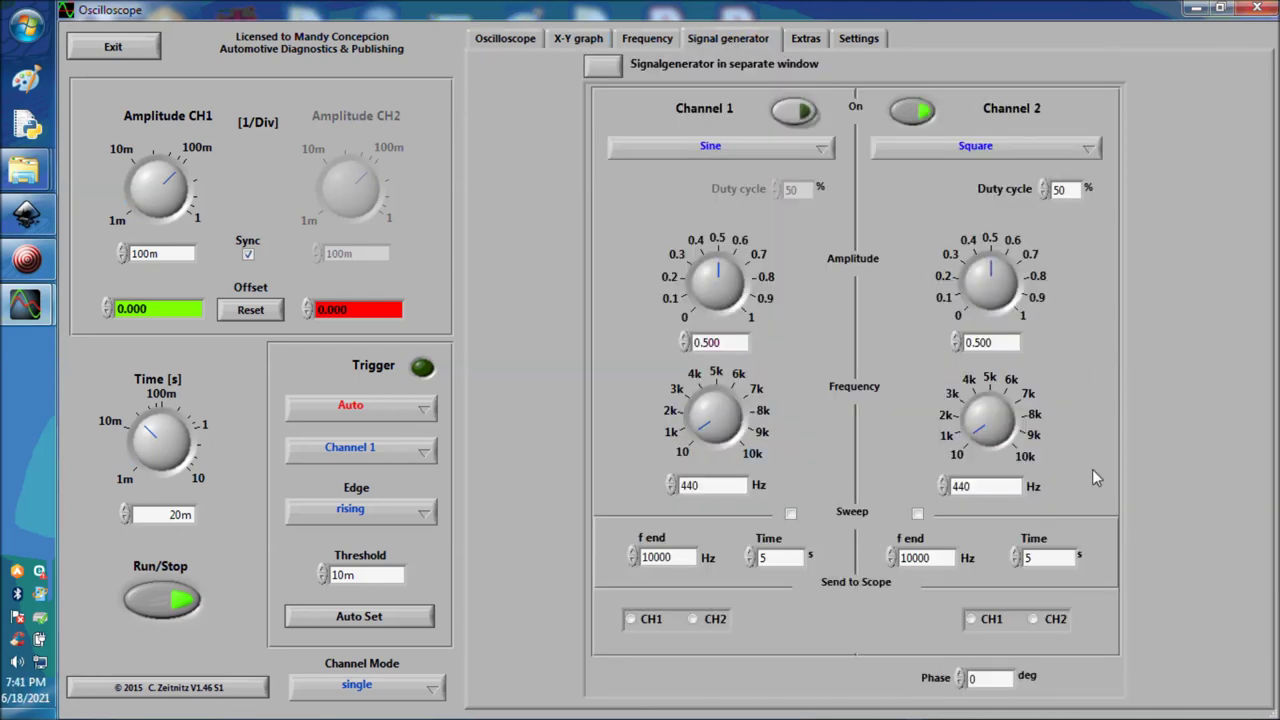
pyautogui.click(971, 620)
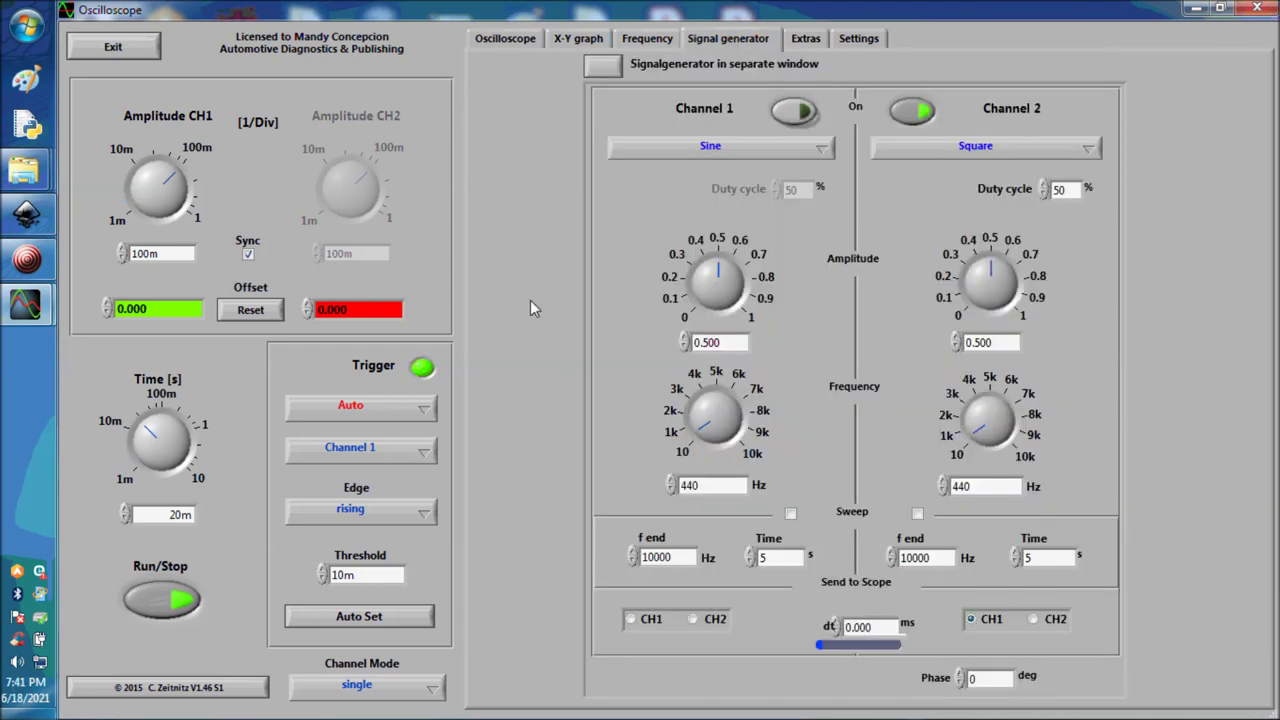
# - Hide channel 2, set CH1 to 150m per division with a 5m timebase, and raise the trigger
pyautogui.click(512, 37)
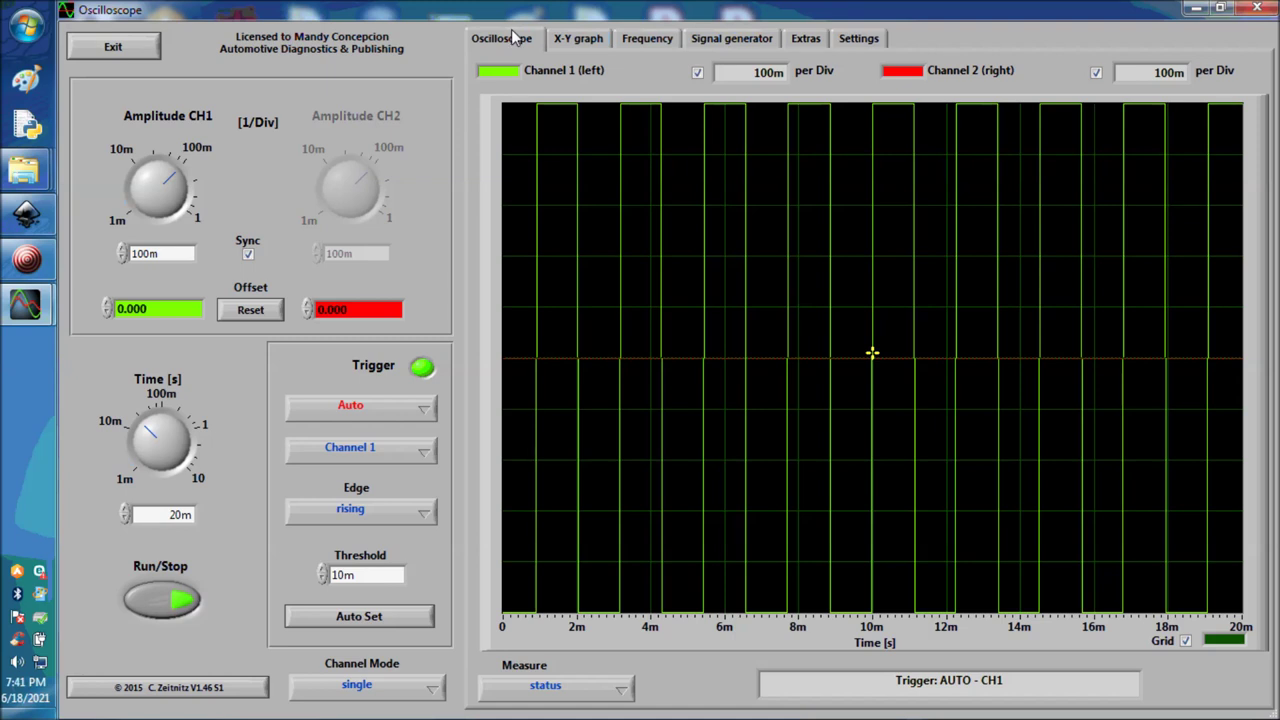
pyautogui.click(1096, 72)
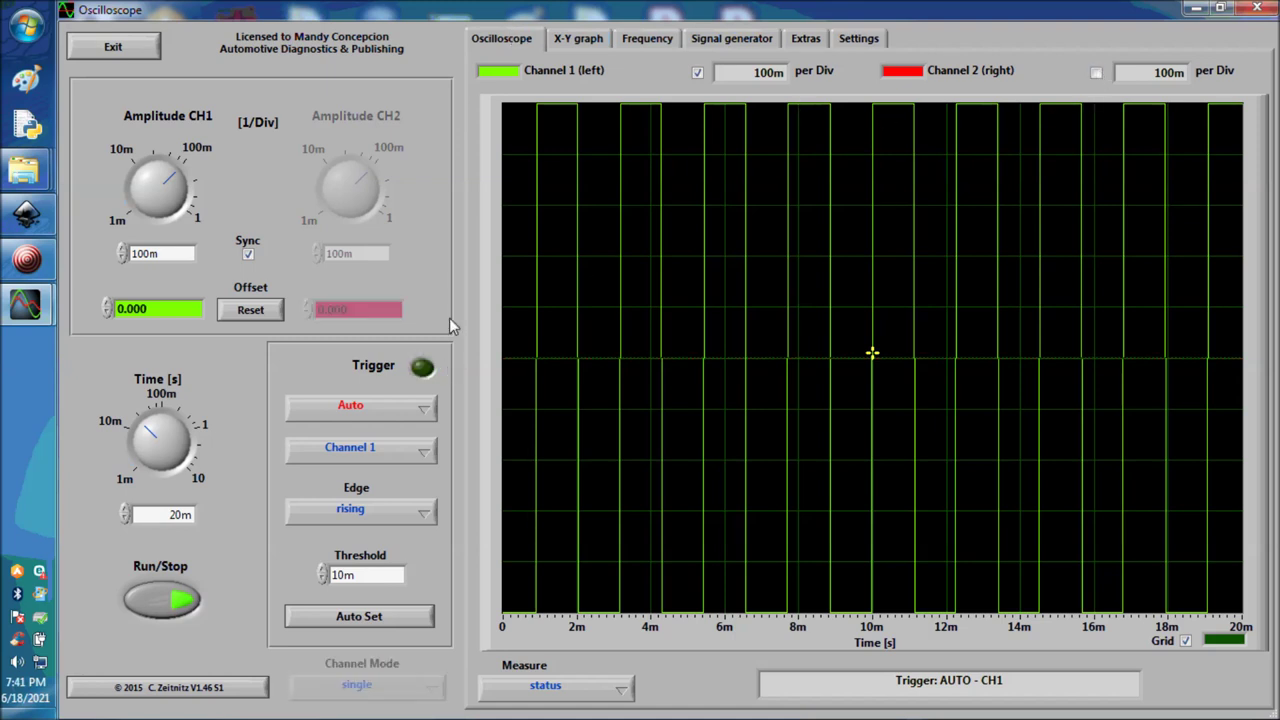
pyautogui.moveTo(190, 217); pyautogui.dragTo(186, 181)
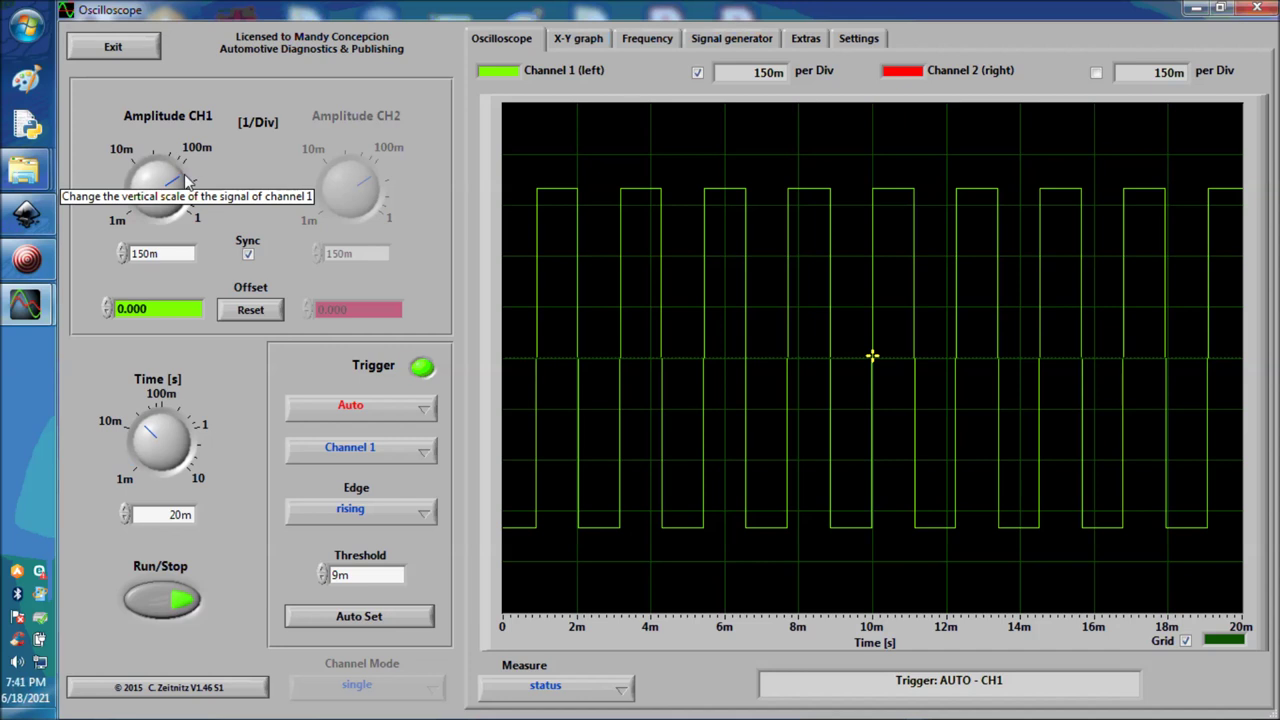
pyautogui.moveTo(155, 443)
pyautogui.mouseDown()
pyautogui.moveTo(170, 428)
pyautogui.moveTo(146, 446)
pyautogui.mouseUp()
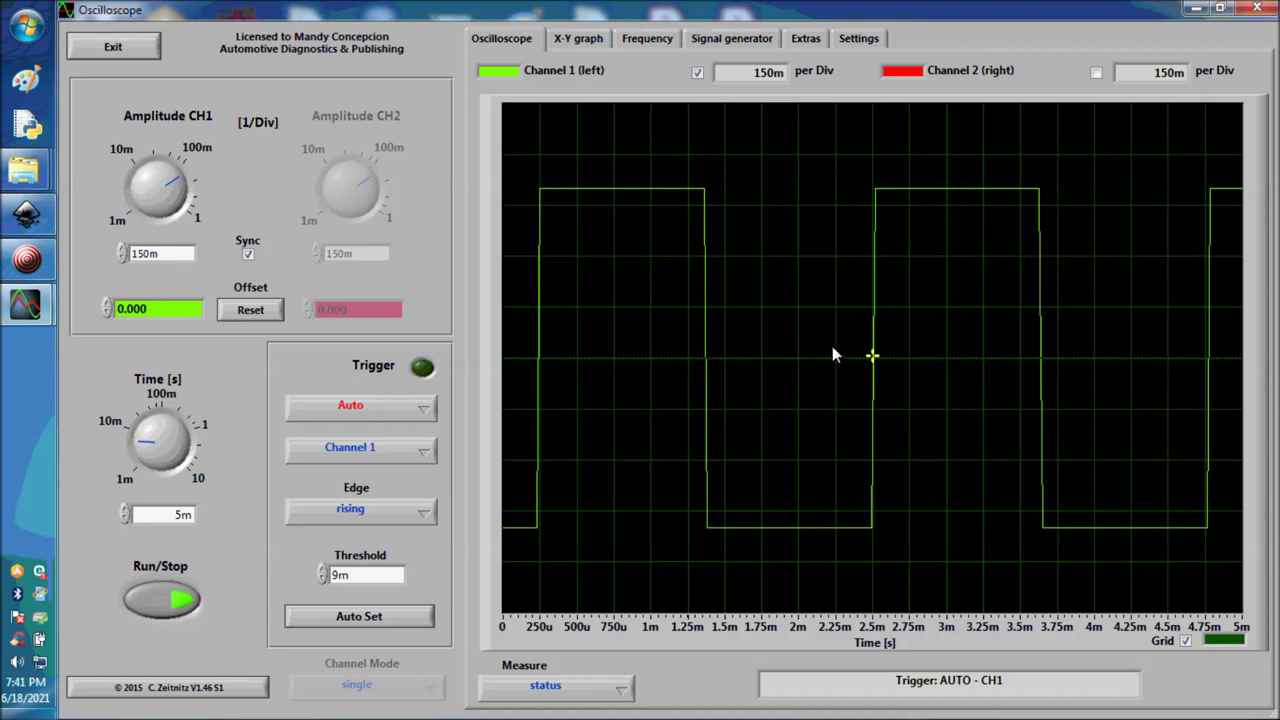
pyautogui.moveTo(873, 360); pyautogui.dragTo(886, 158)
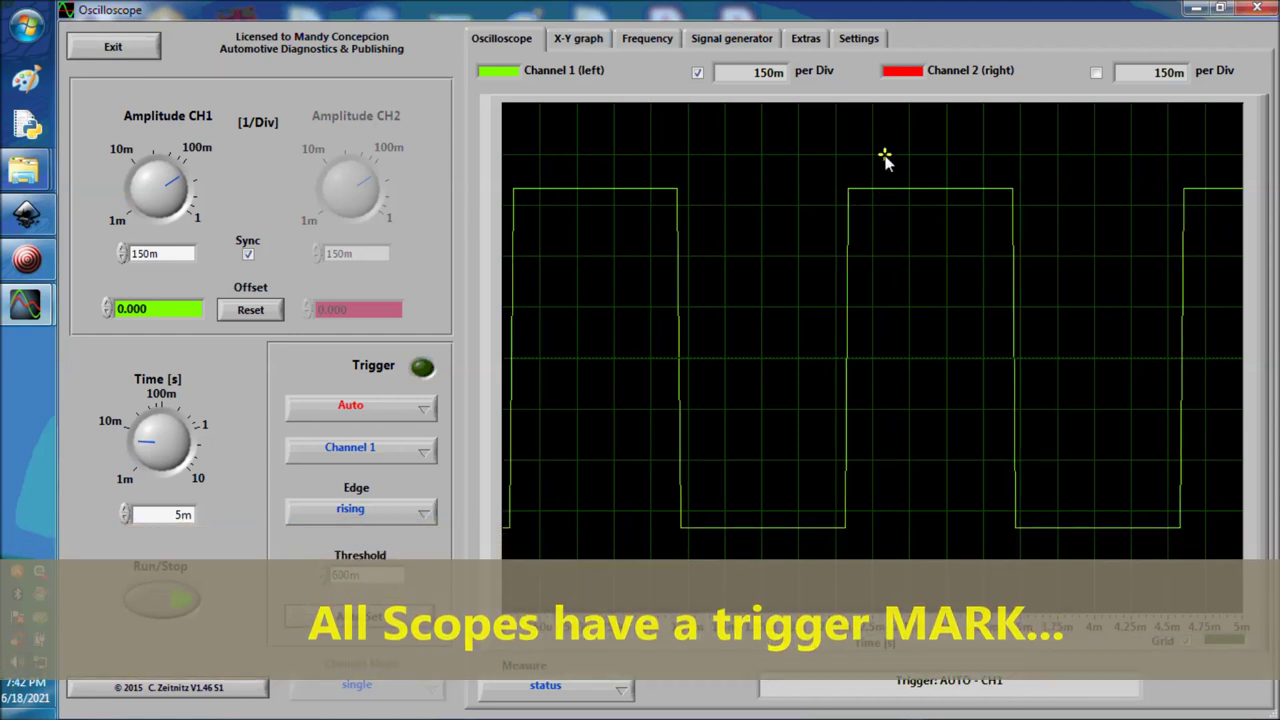
# - Set CH1 to 550m per division with a 7m timebase and the trigger threshold at 2.17
pyautogui.moveTo(886, 158); pyautogui.dragTo(885, 124)
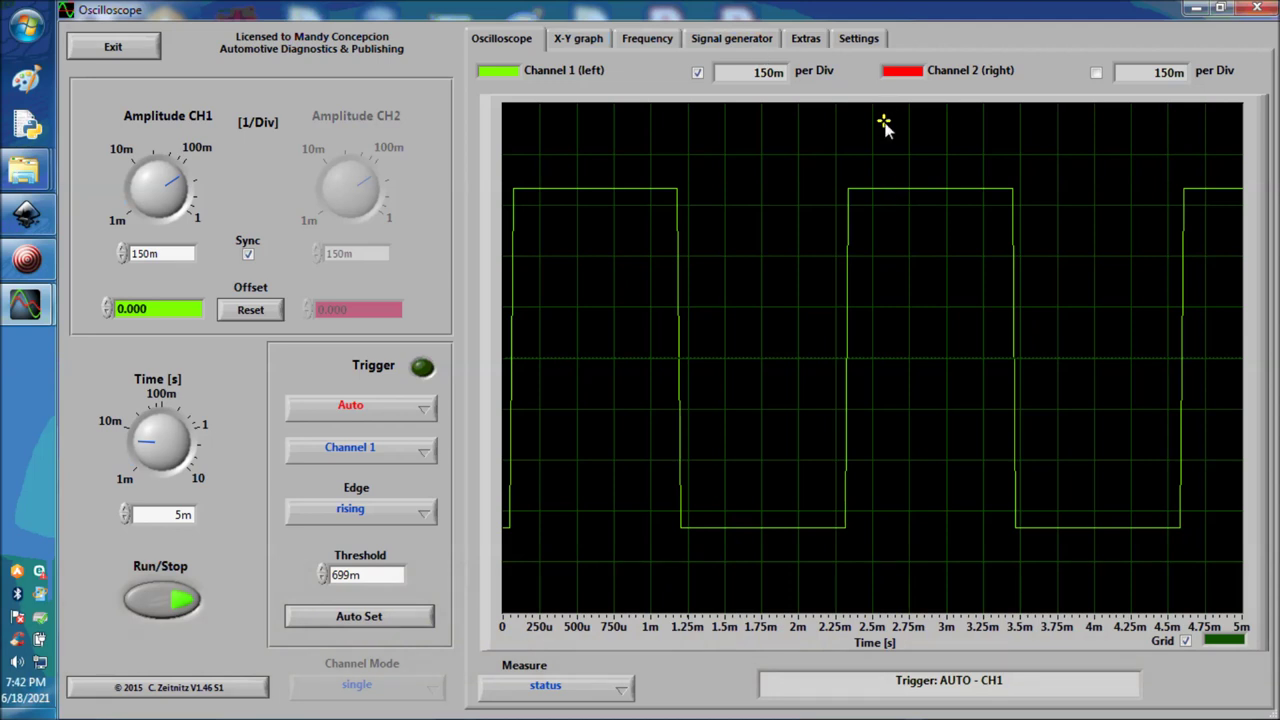
pyautogui.moveTo(142, 446); pyautogui.dragTo(148, 446)
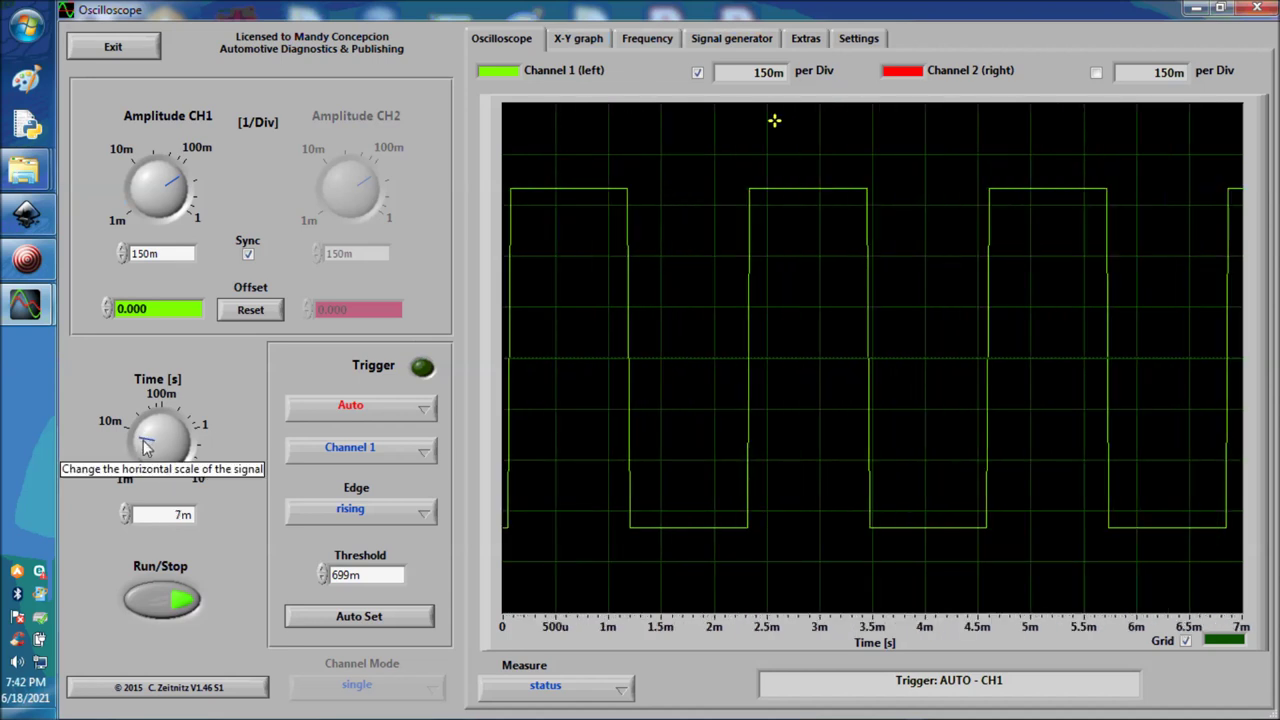
pyautogui.moveTo(155, 205); pyautogui.dragTo(186, 202)
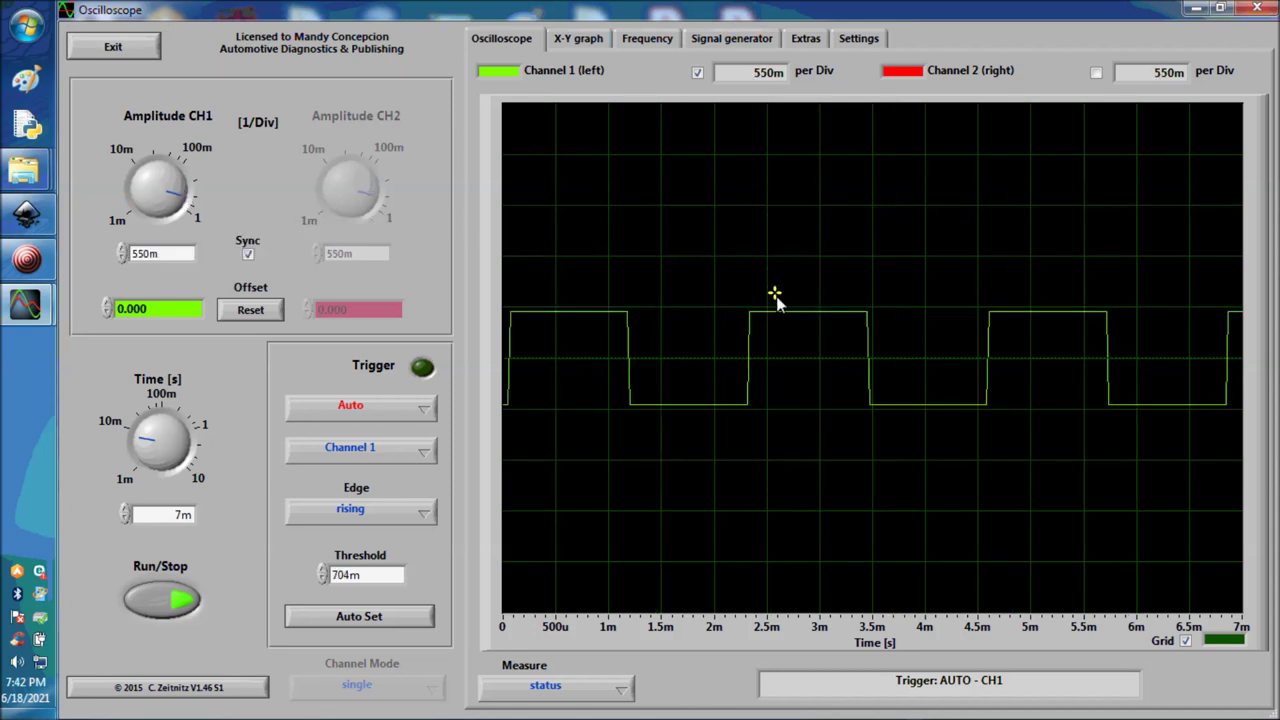
pyautogui.moveTo(776, 293); pyautogui.dragTo(780, 162)
pyautogui.click(714, 38)
# - Raise channel 2's generated frequency to about 1428 Hz and view the faster wave
pyautogui.moveTo(978, 438)
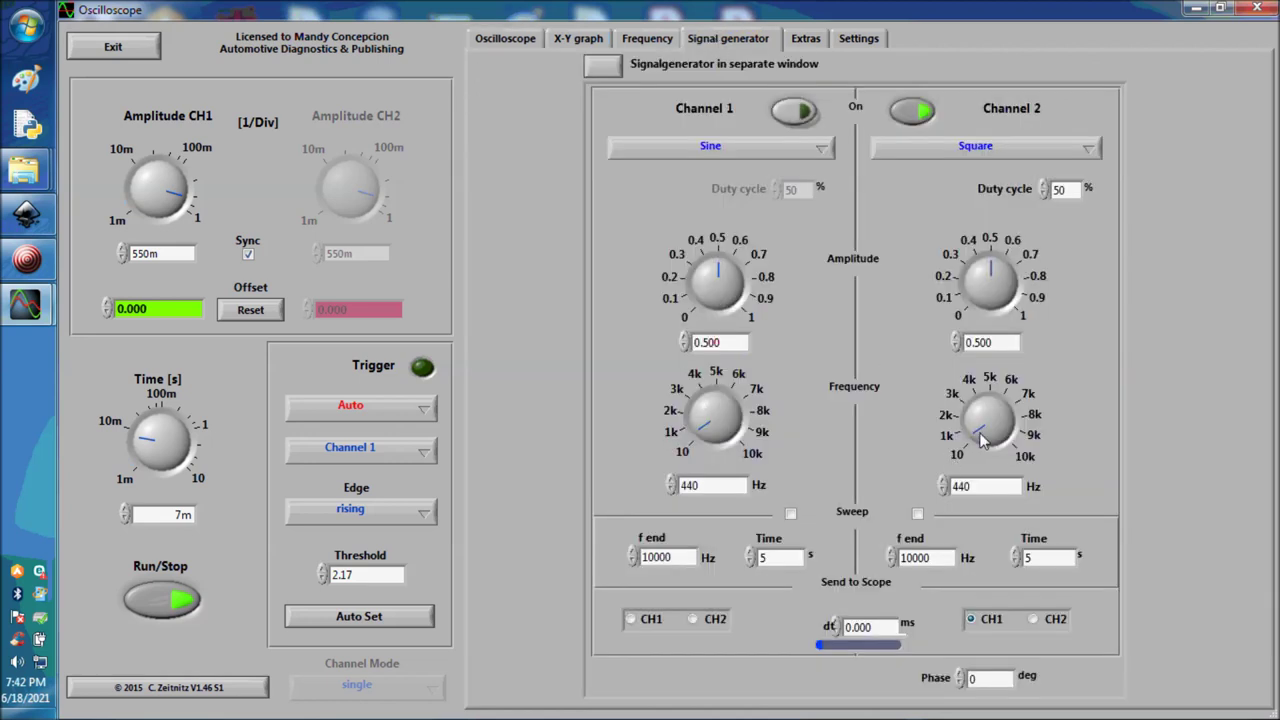
pyautogui.moveTo(978, 438); pyautogui.dragTo(973, 430)
pyautogui.click(496, 41)
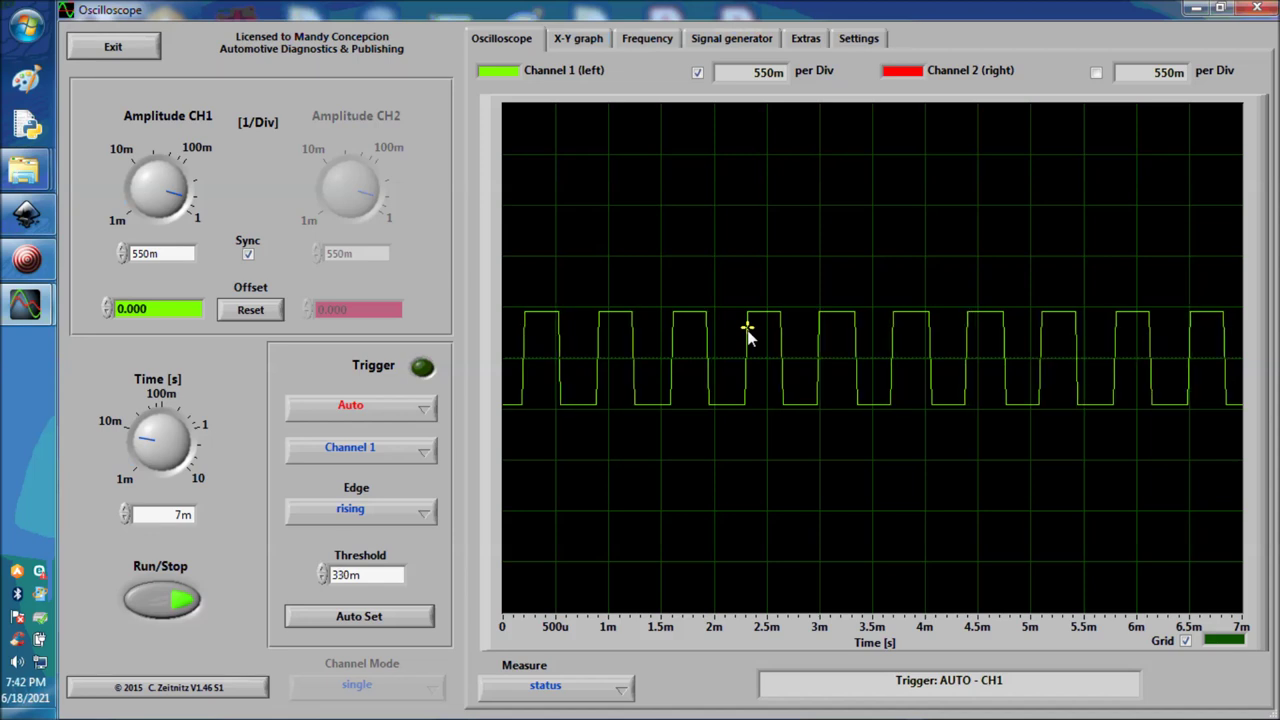
# - Lower the trigger threshold to 9m and show the trace at 4m and 150m per division
pyautogui.moveTo(748, 270); pyautogui.dragTo(748, 240)
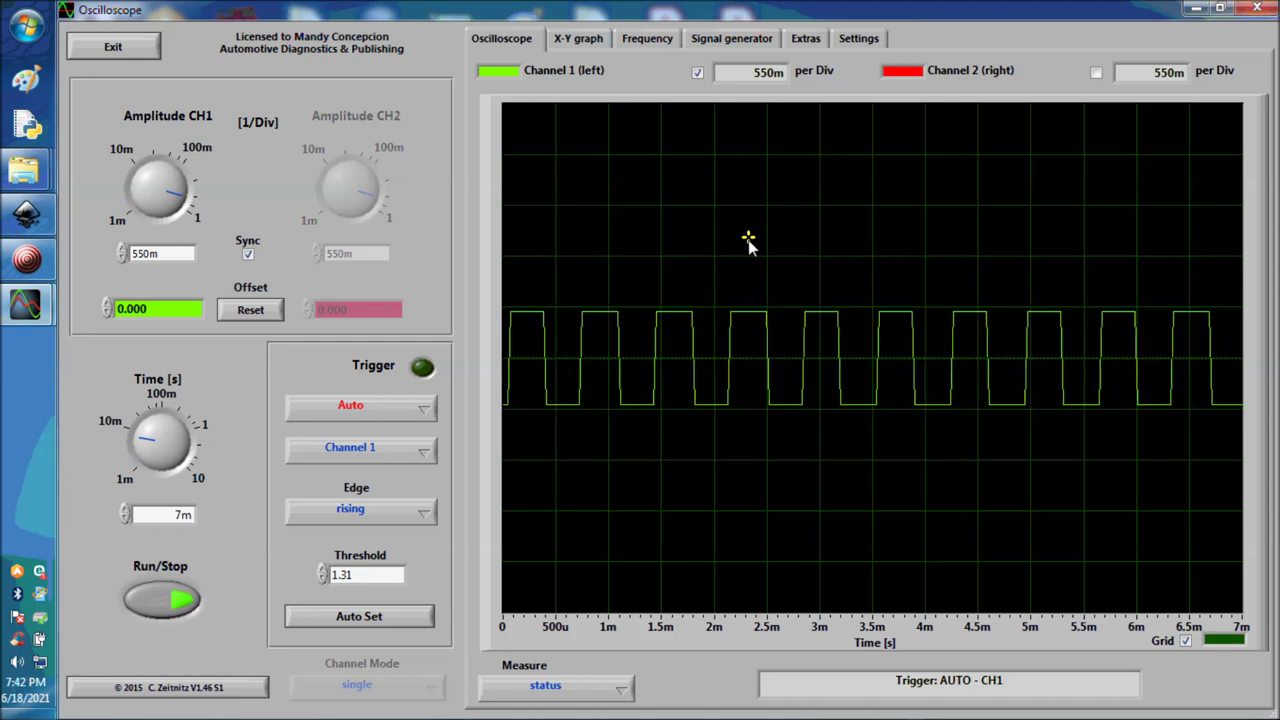
pyautogui.moveTo(748, 240); pyautogui.dragTo(748, 328)
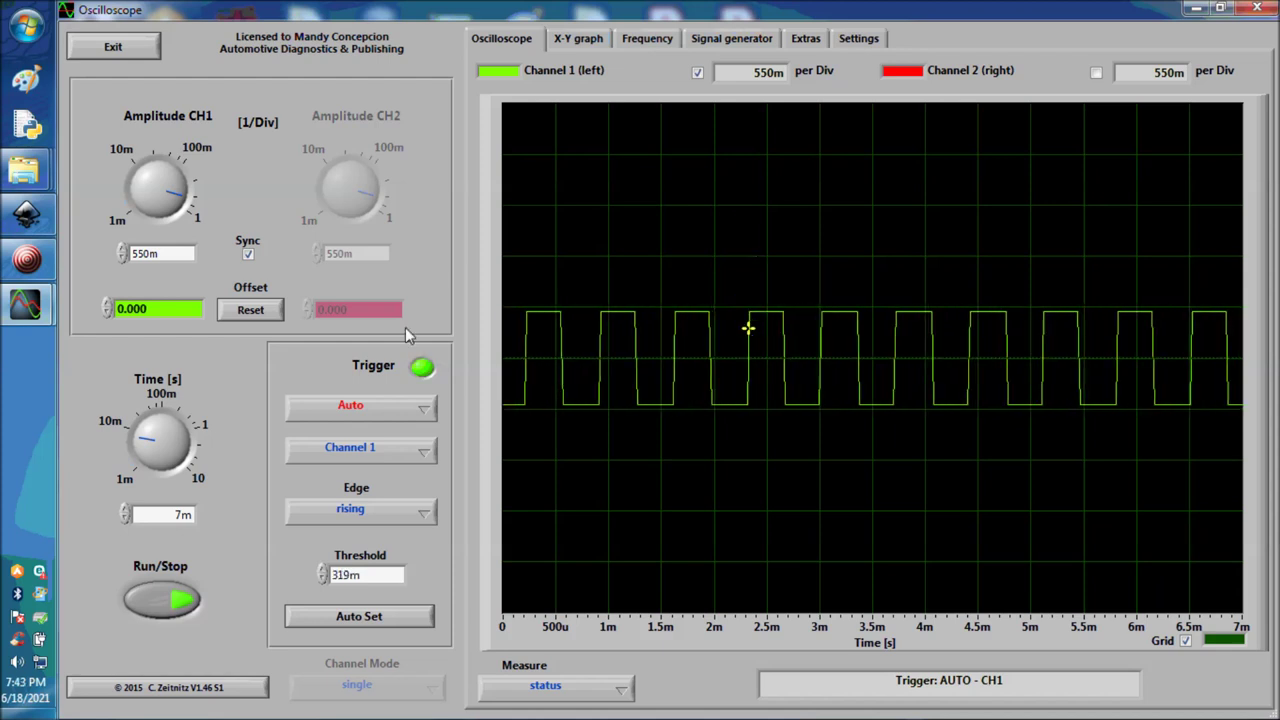
pyautogui.scroll(5, 157, 432)
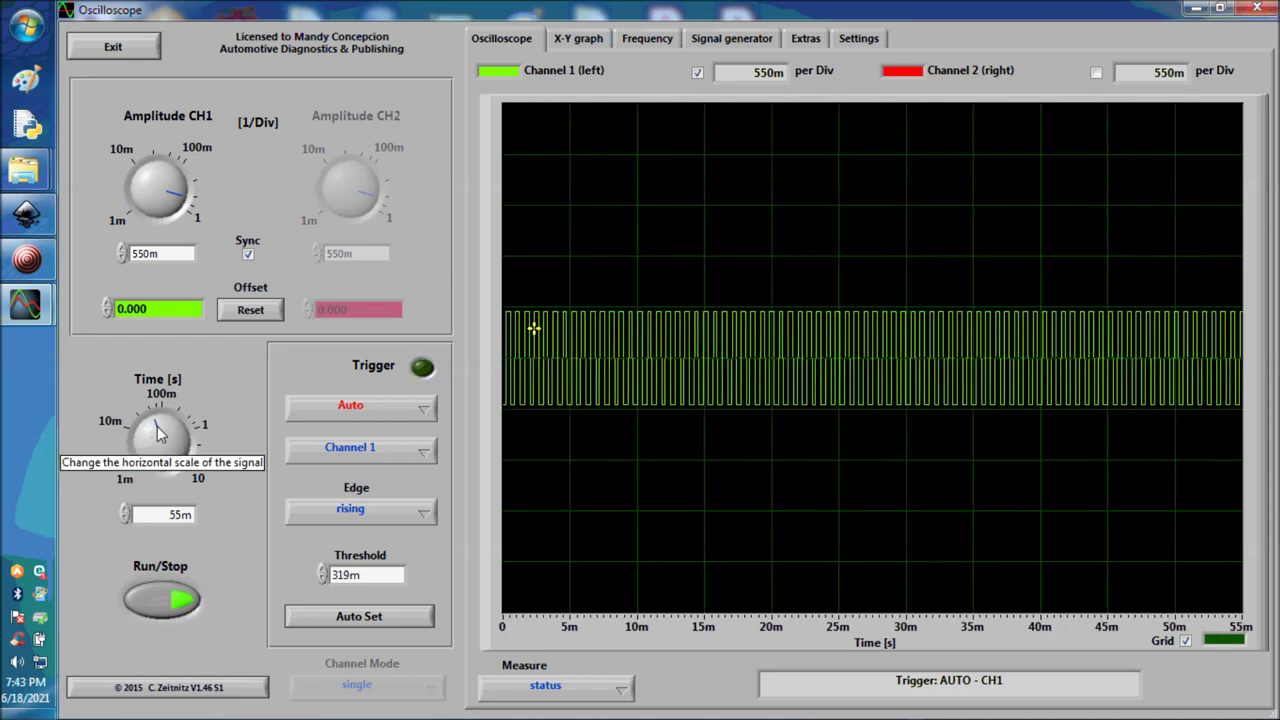
pyautogui.moveTo(157, 432); pyautogui.dragTo(145, 450)
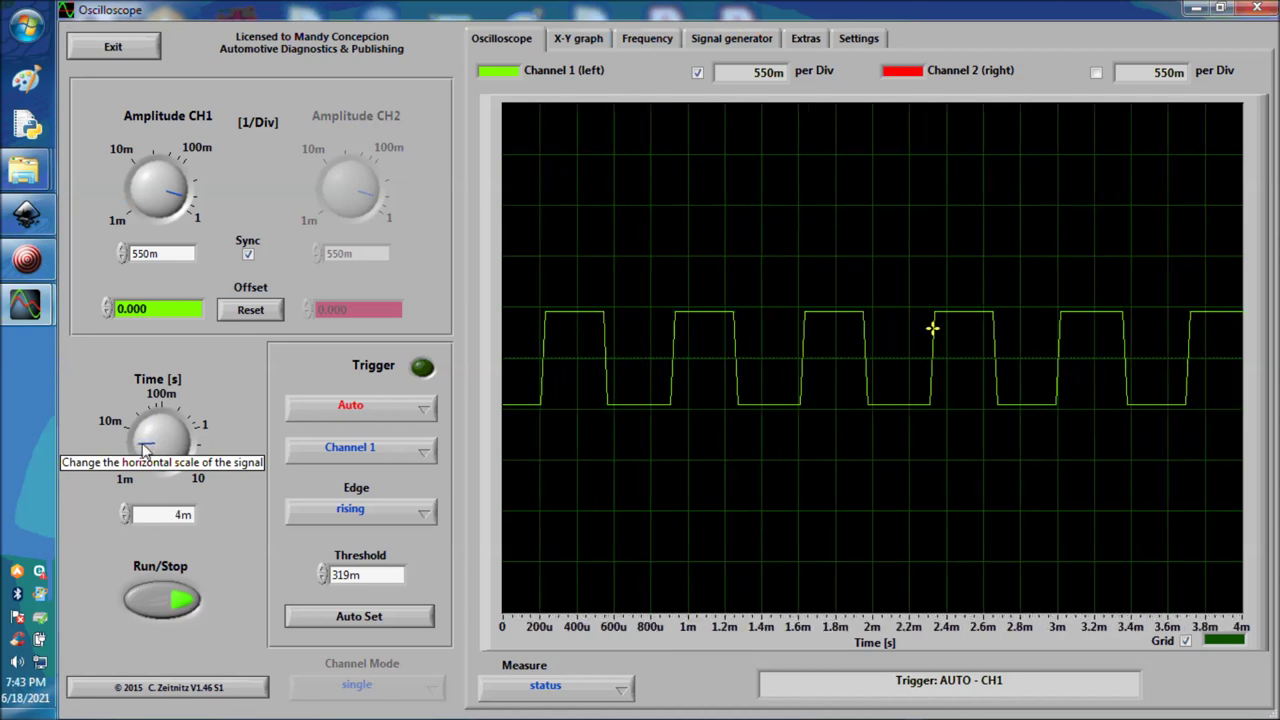
pyautogui.scroll(-4, 175, 181)
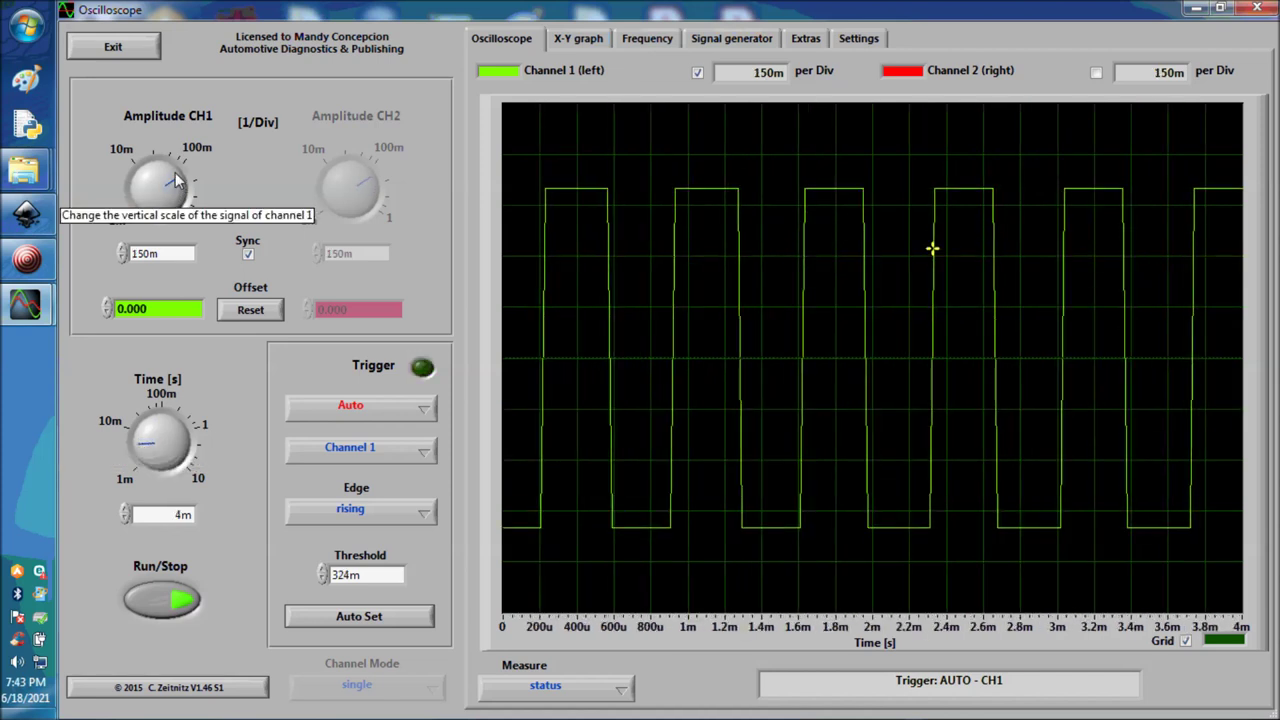
pyautogui.scroll(1, 176, 182)
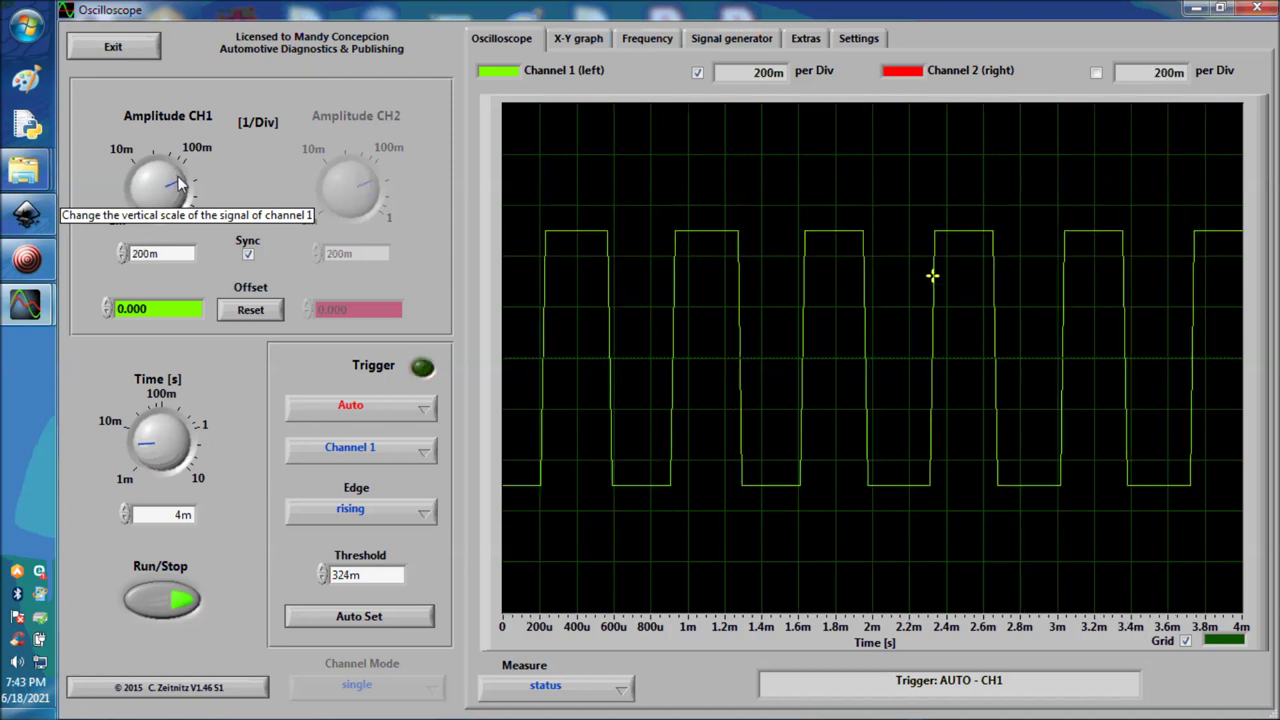
pyautogui.scroll(-1, 178, 183)
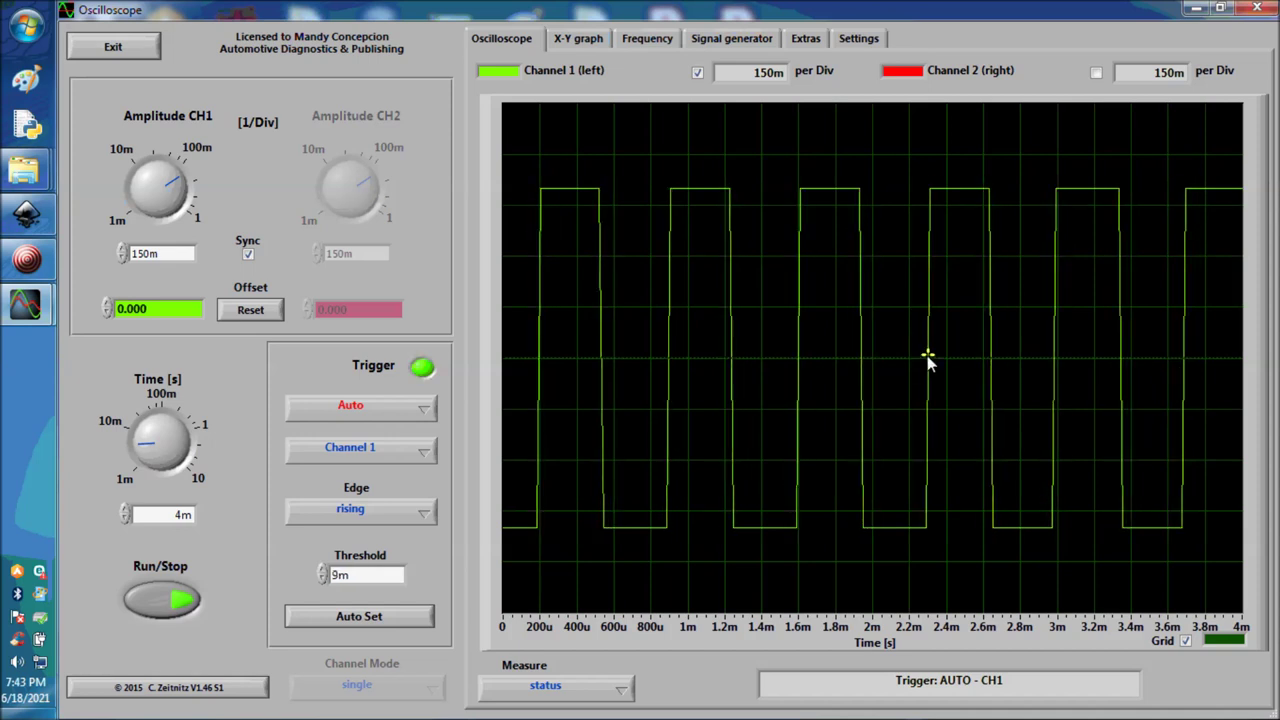
pyautogui.click(179, 311)
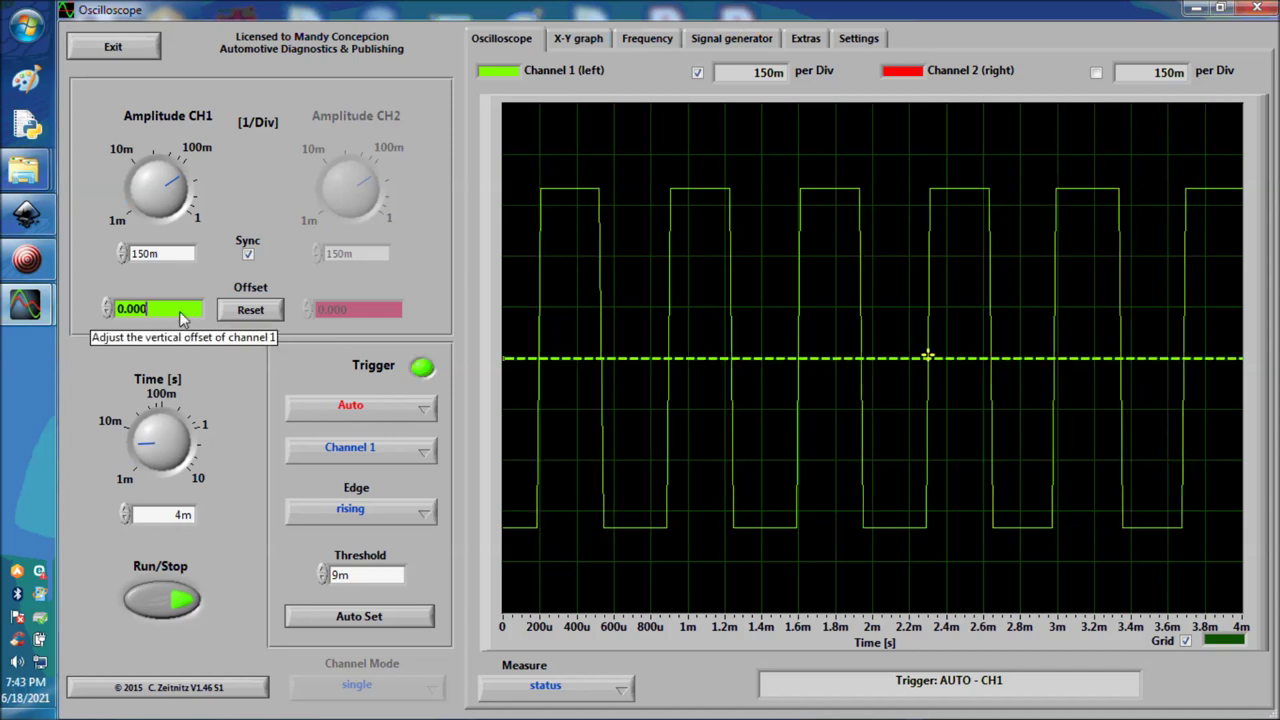
# - Nudge the CH1 vertical offset to a negligible value
pyautogui.scroll(-2, 183, 318)
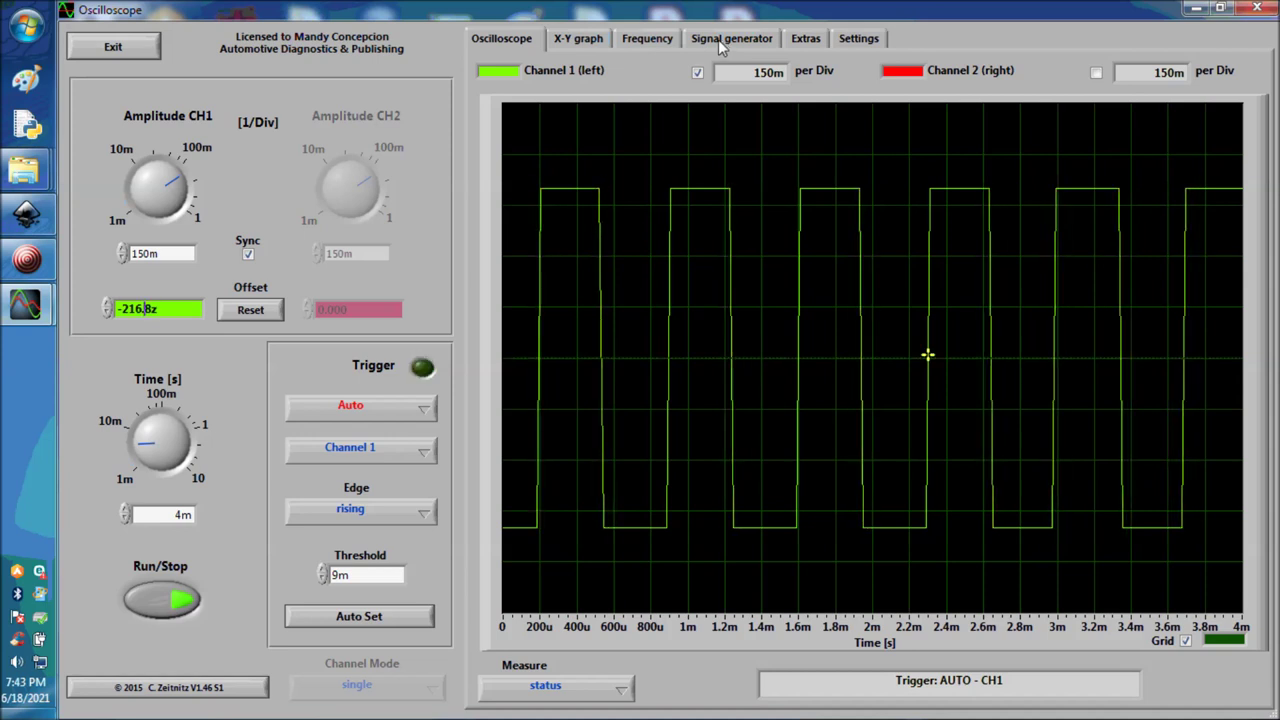
pyautogui.click(718, 39)
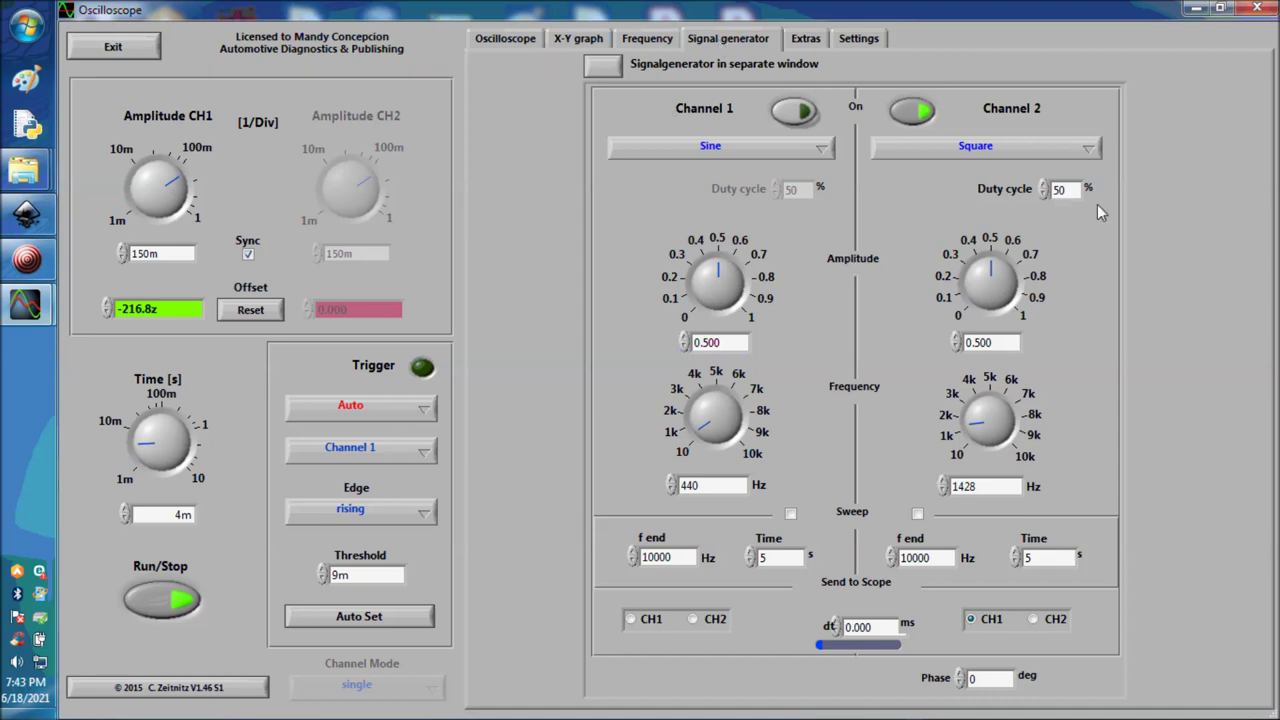
# - Lower channel 2's generator frequency to 388 Hz and view the slower square wave
pyautogui.doubleClick(1075, 190)
pyautogui.click(974, 426)
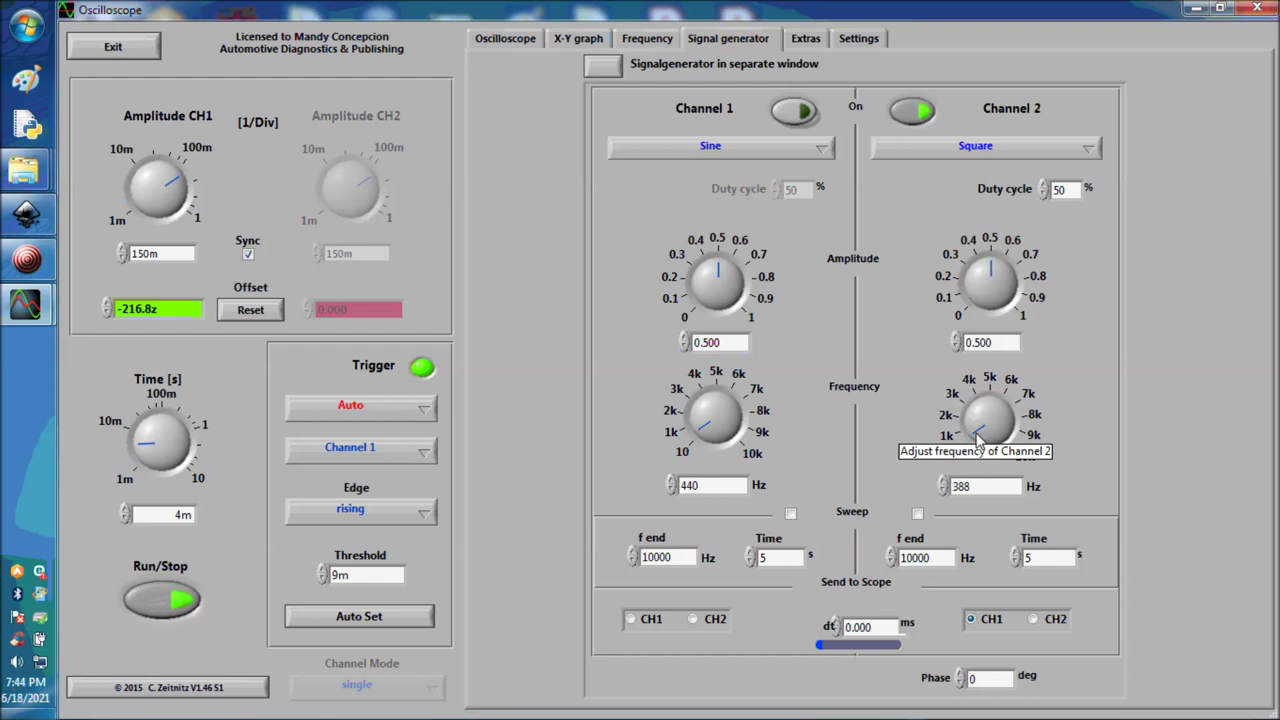
pyautogui.click(510, 39)
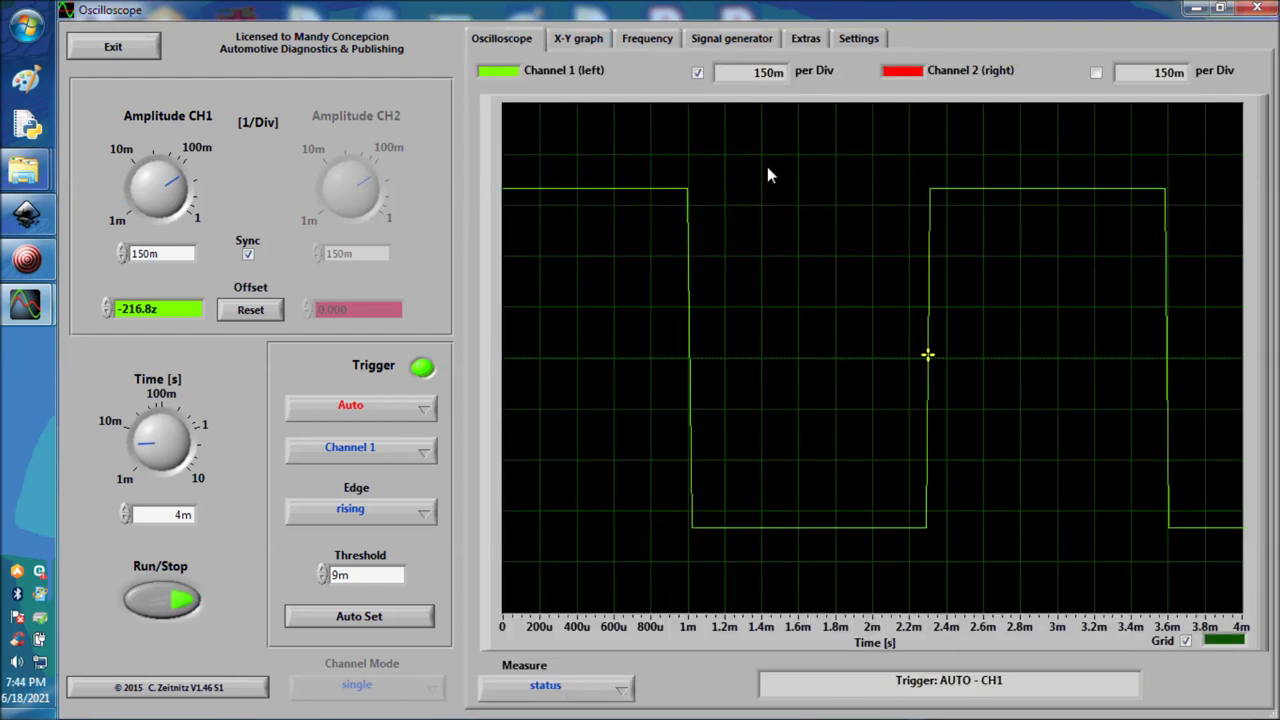
# - Widen the timebase from 4m to 7m per division
pyautogui.moveTo(145, 451); pyautogui.dragTo(143, 440)
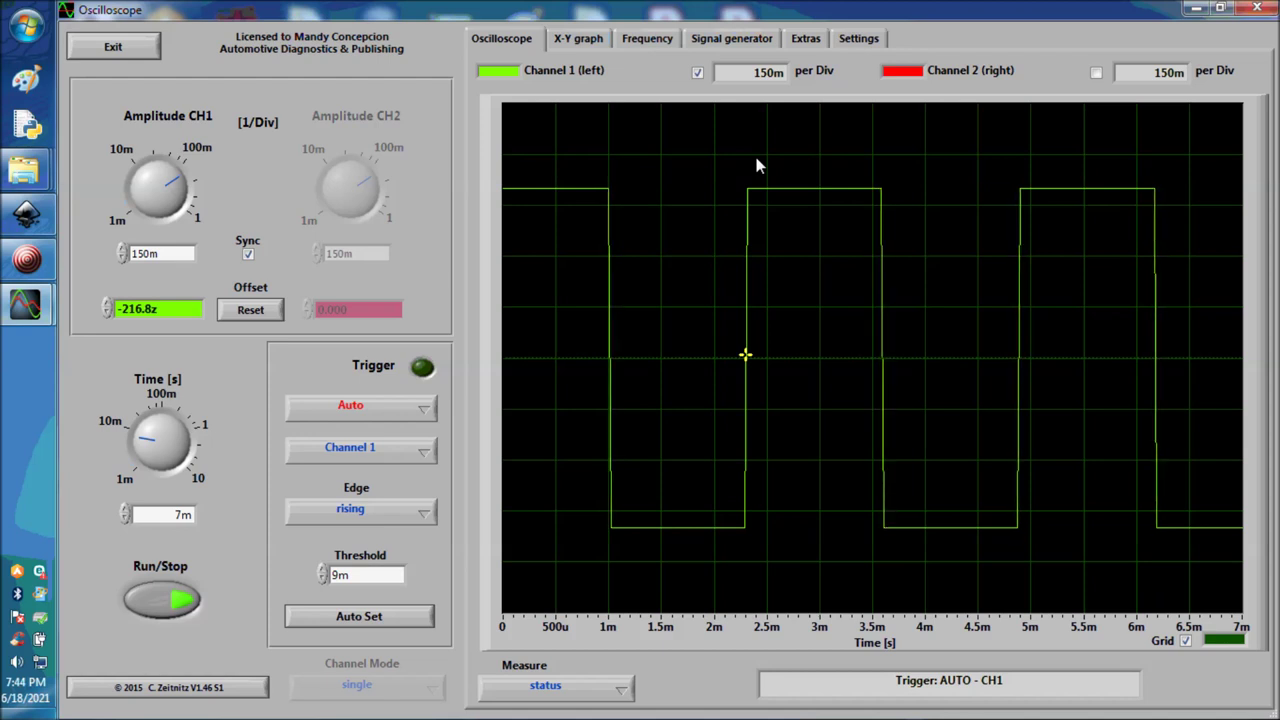
pyautogui.click(729, 41)
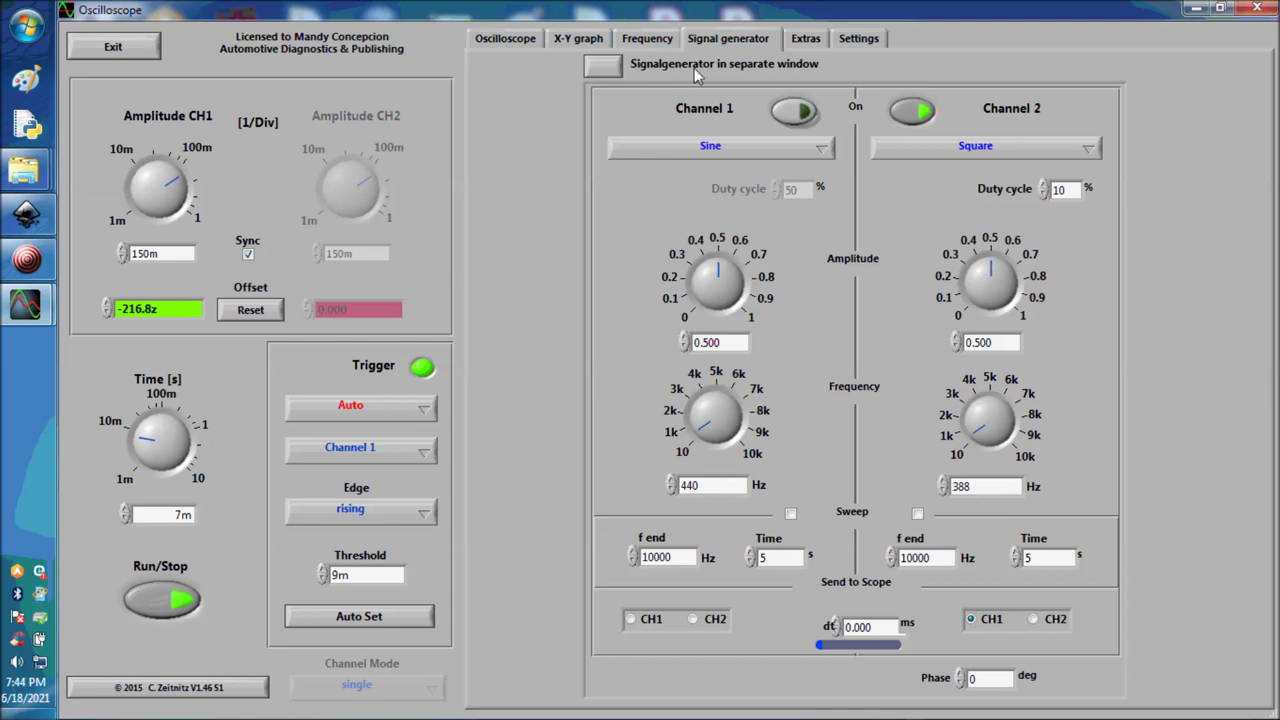
# - Detach the signal generator into its own window and reposition and enlarge the oscilloscope window
pyautogui.click(598, 65)
pyautogui.moveTo(635, 62); pyautogui.dragTo(955, 65)
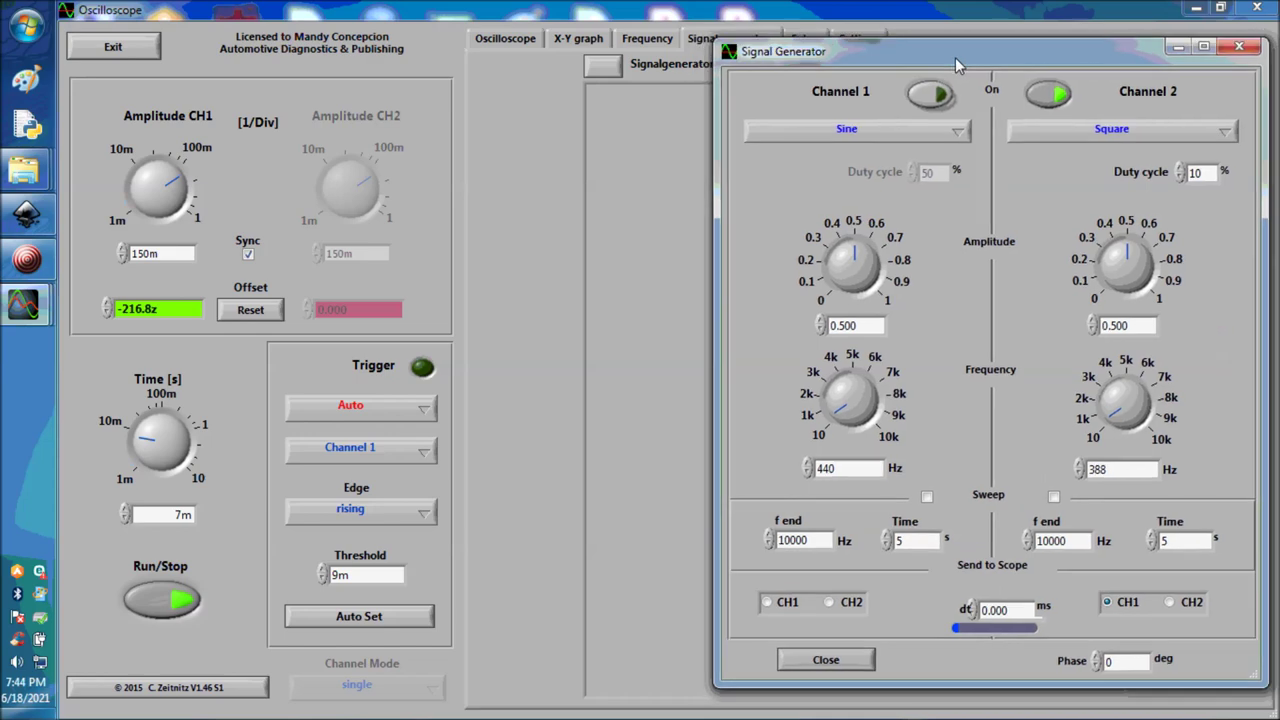
pyautogui.click(503, 37)
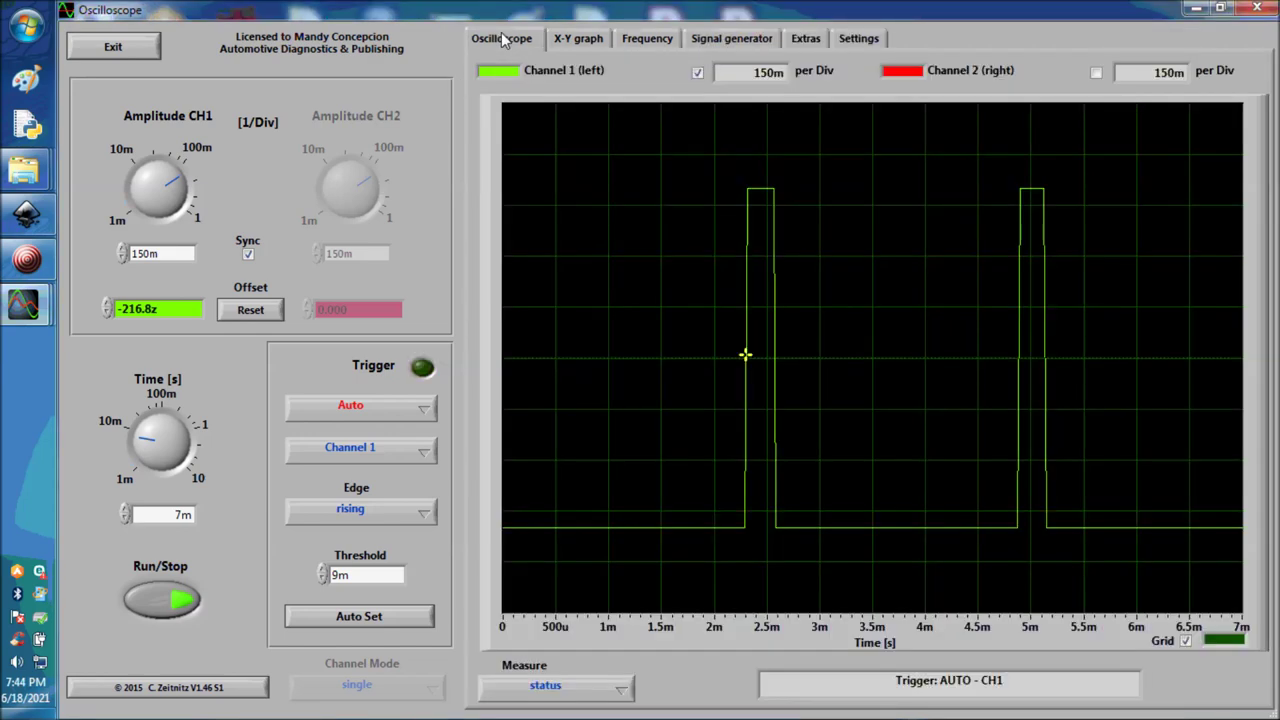
pyautogui.click(1220, 9)
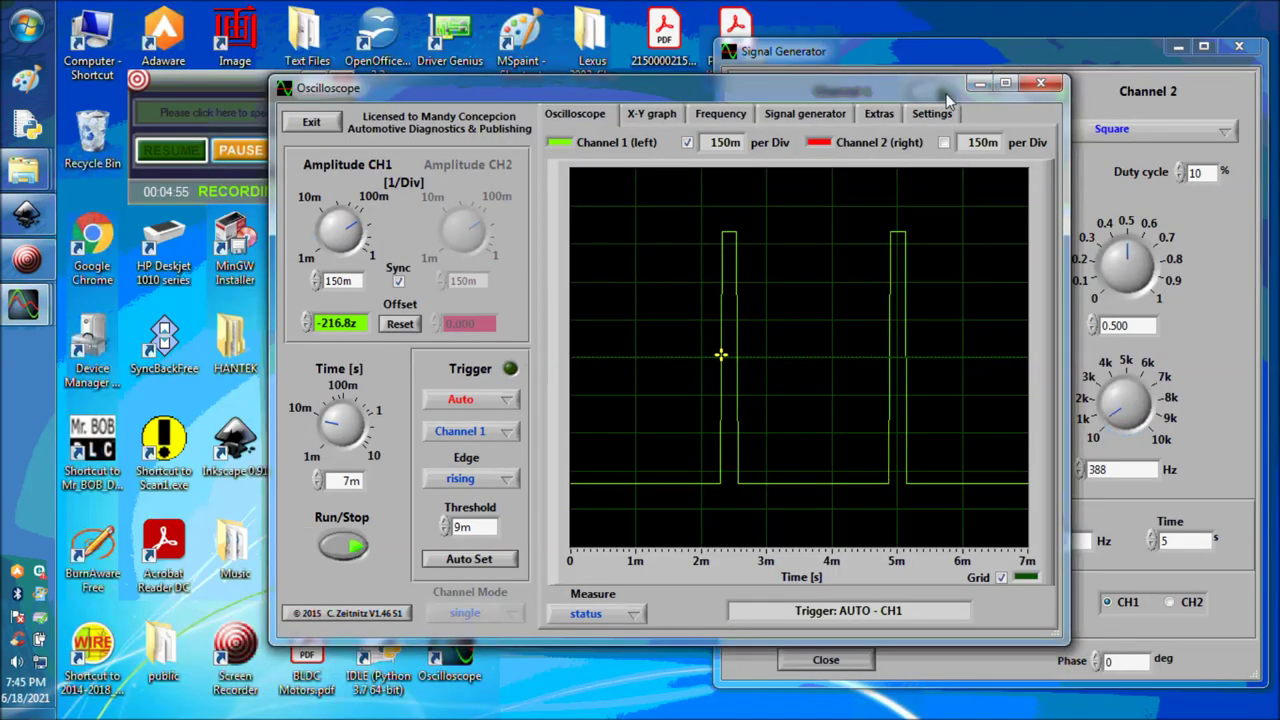
pyautogui.moveTo(946, 95); pyautogui.dragTo(729, 27)
pyautogui.moveTo(851, 580); pyautogui.dragTo(886, 714)
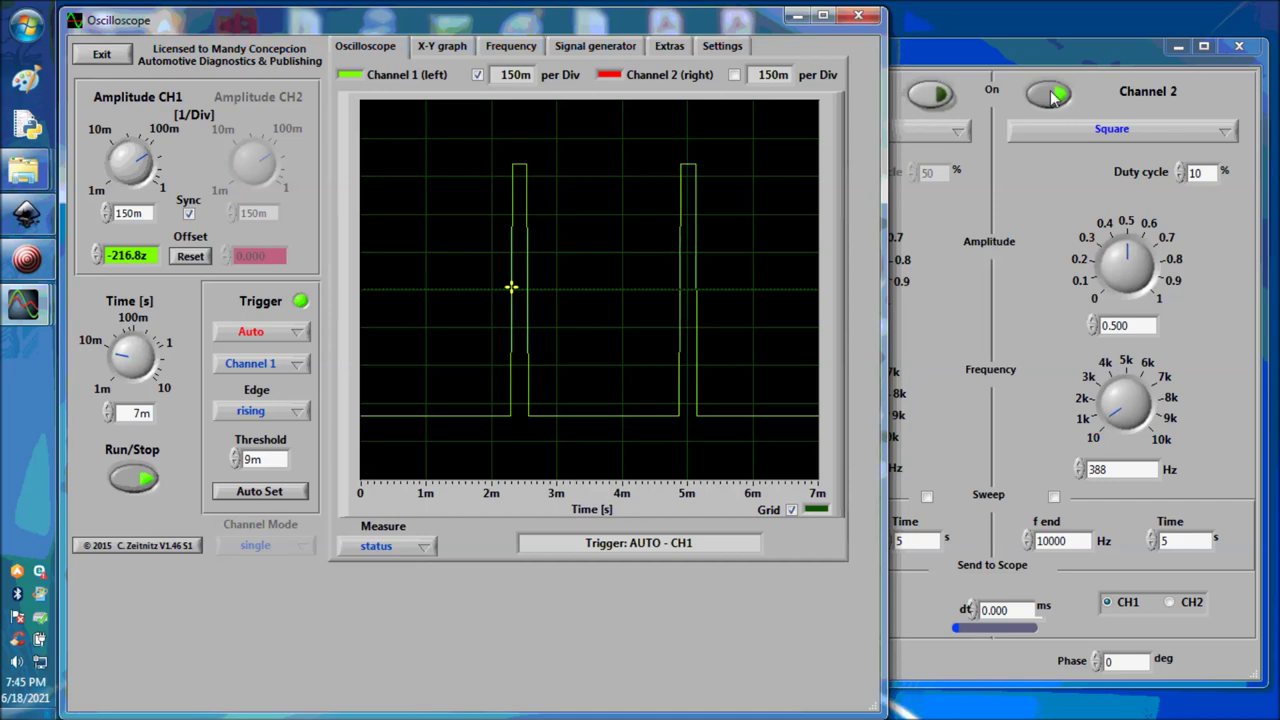
# - Arrange the signal generator window beside the scope, making it wider and taller
pyautogui.click(995, 44)
pyautogui.moveTo(1003, 44)
pyautogui.mouseDown()
pyautogui.moveTo(1015, 42)
pyautogui.moveTo(1009, 24)
pyautogui.mouseUp()
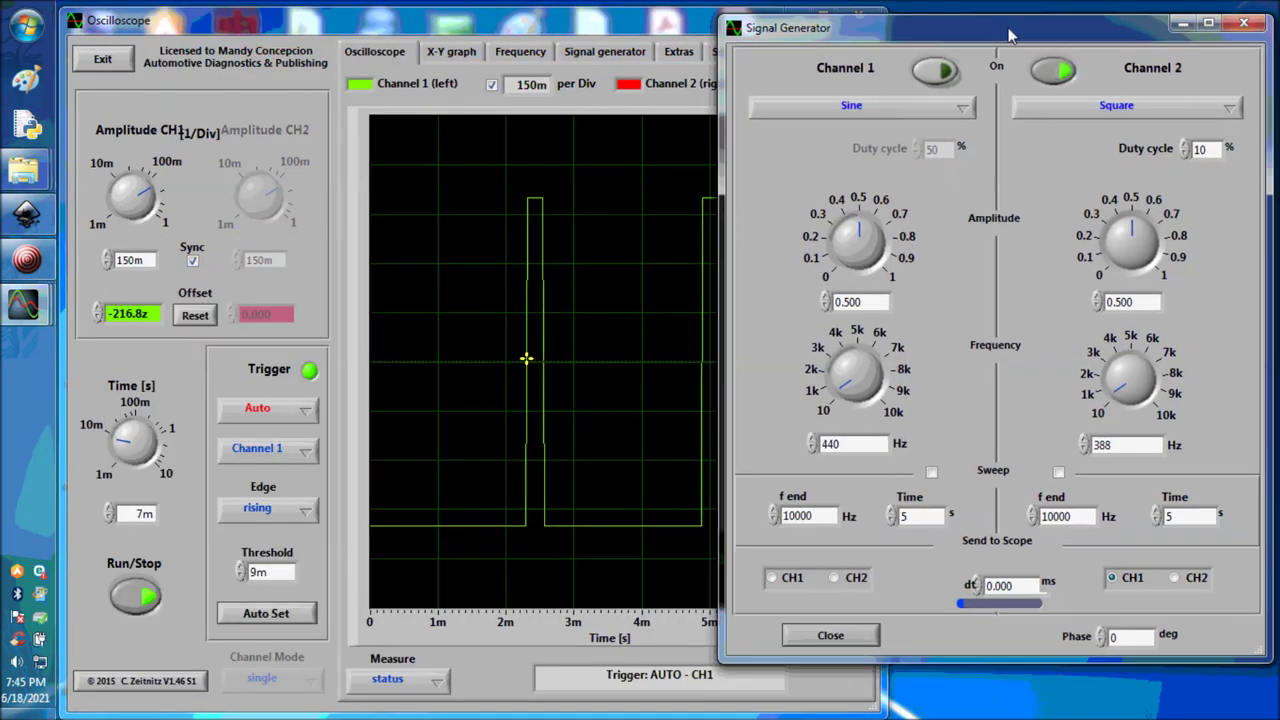
pyautogui.moveTo(725, 160); pyautogui.dragTo(850, 182)
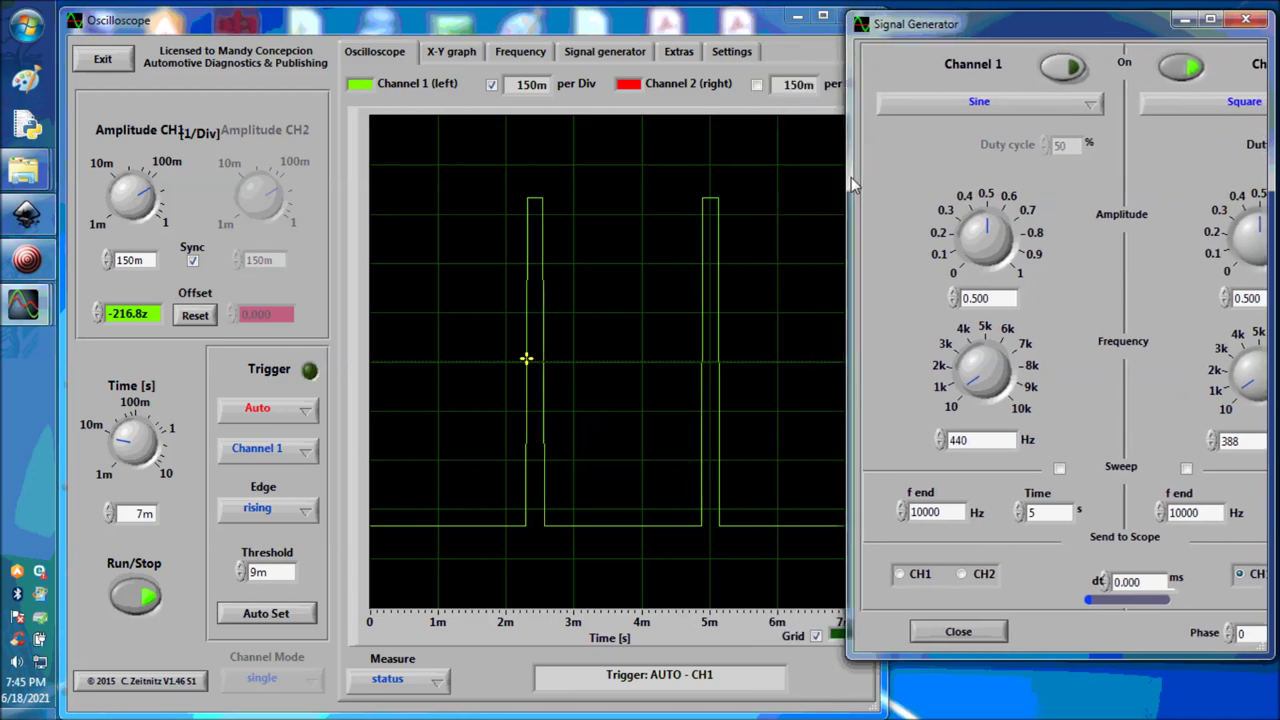
pyautogui.moveTo(713, 24); pyautogui.dragTo(537, 25)
pyautogui.moveTo(880, 32); pyautogui.dragTo(881, 37)
pyautogui.moveTo(848, 330); pyautogui.dragTo(743, 330)
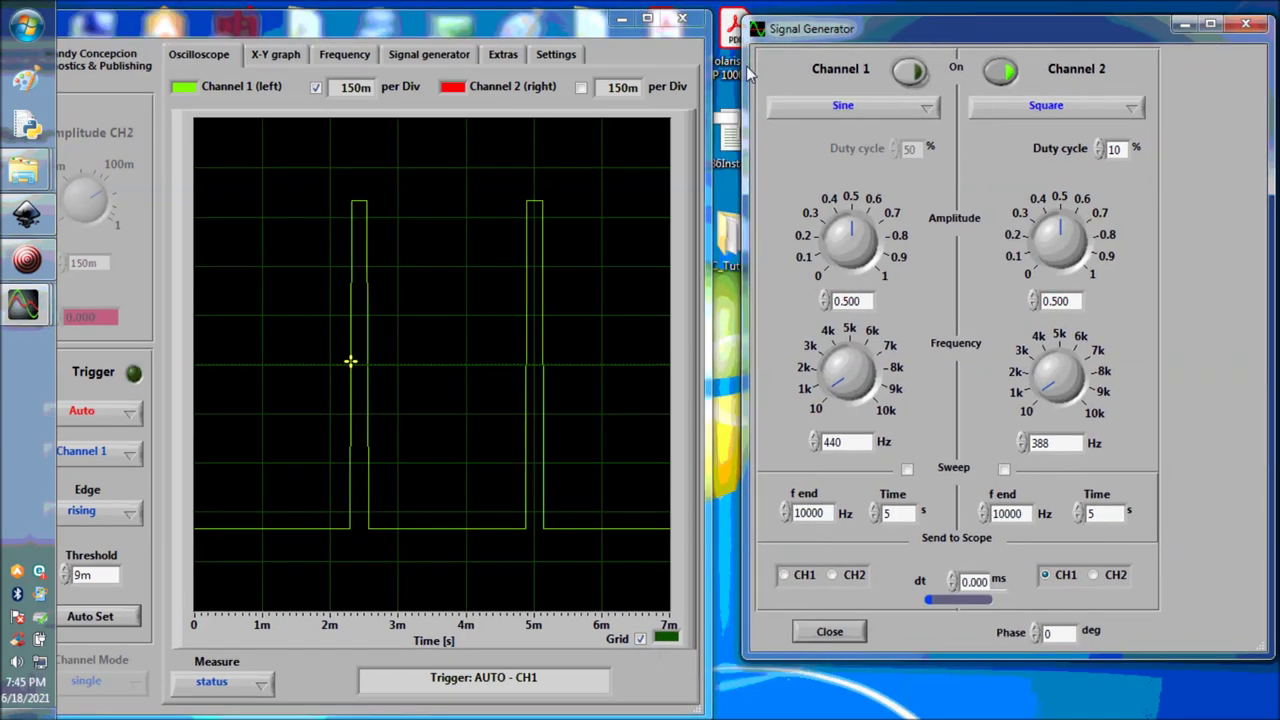
pyautogui.moveTo(976, 659); pyautogui.dragTo(978, 712)
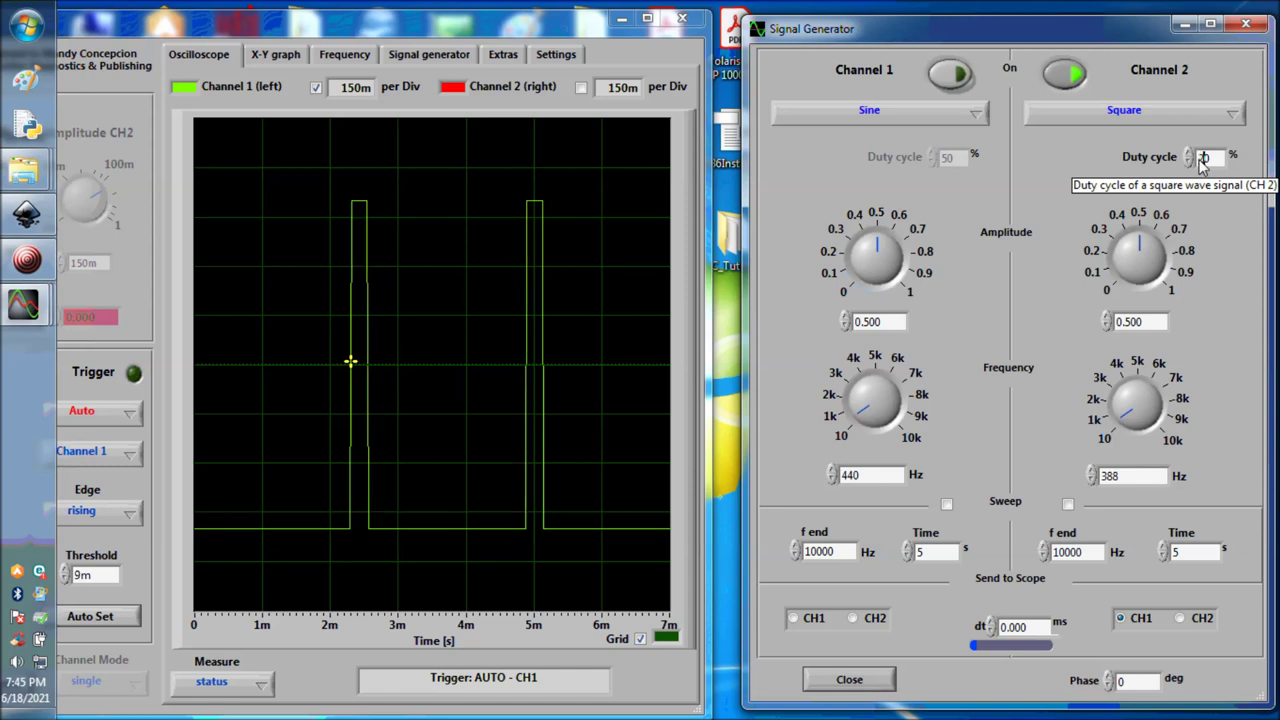
# - Set Channel 2's duty cycle to 20% and bring the oscilloscope window fully into view
pyautogui.write('2')
pyautogui.press('Return')
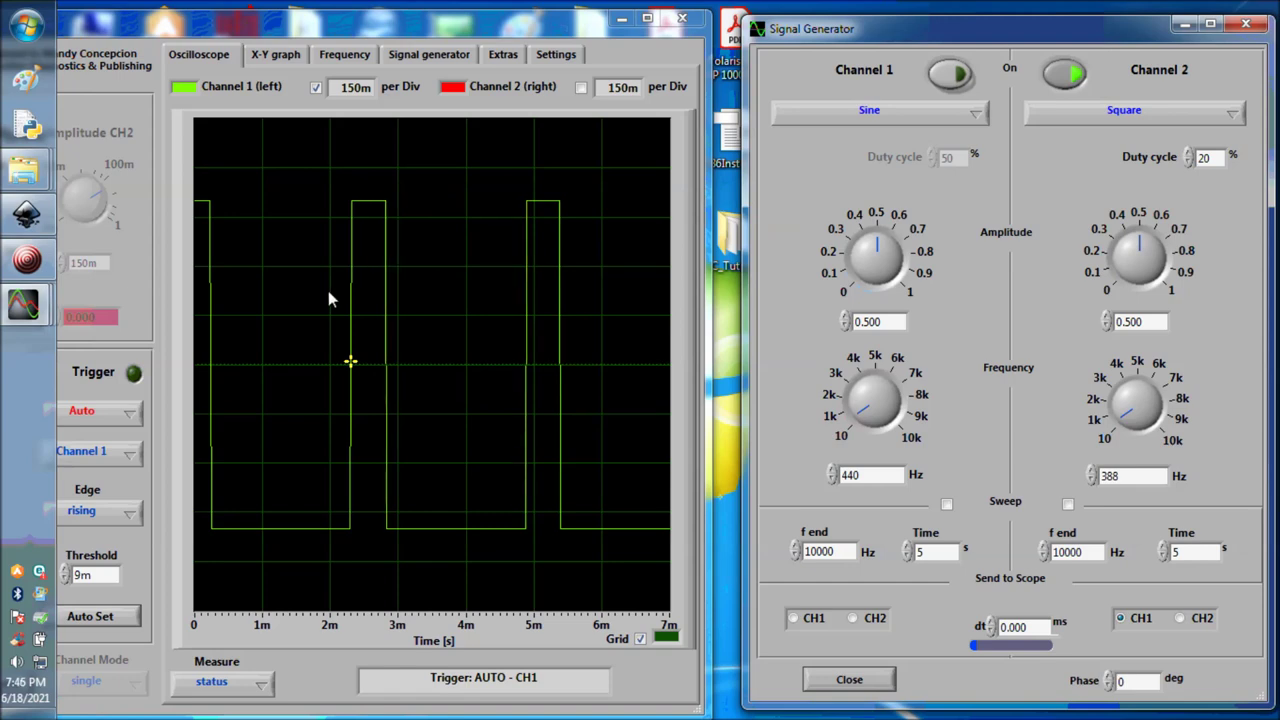
pyautogui.moveTo(473, 27); pyautogui.dragTo(668, 33)
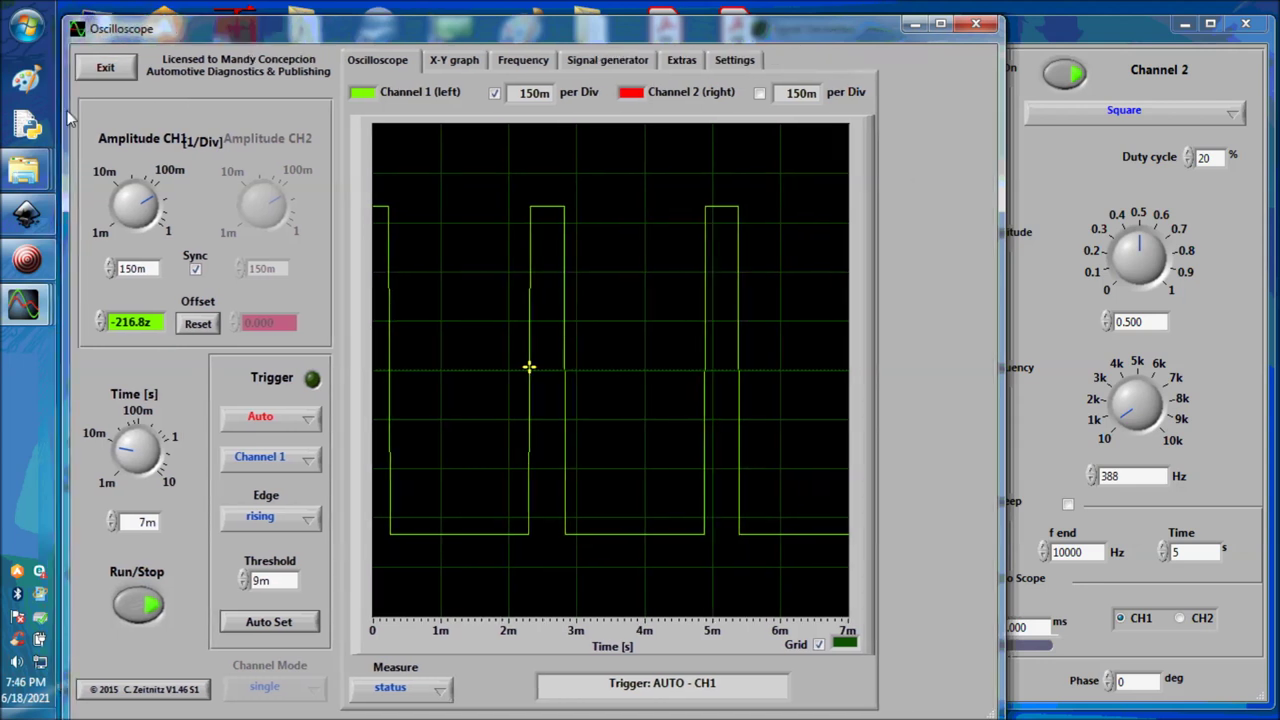
pyautogui.moveTo(70, 118); pyautogui.dragTo(67, 118)
# - Enlarge the oscilloscope window, set Channel 2's duty cycle to 30%, and move the scope left beside the generator
pyautogui.moveTo(197, 35); pyautogui.dragTo(197, 24)
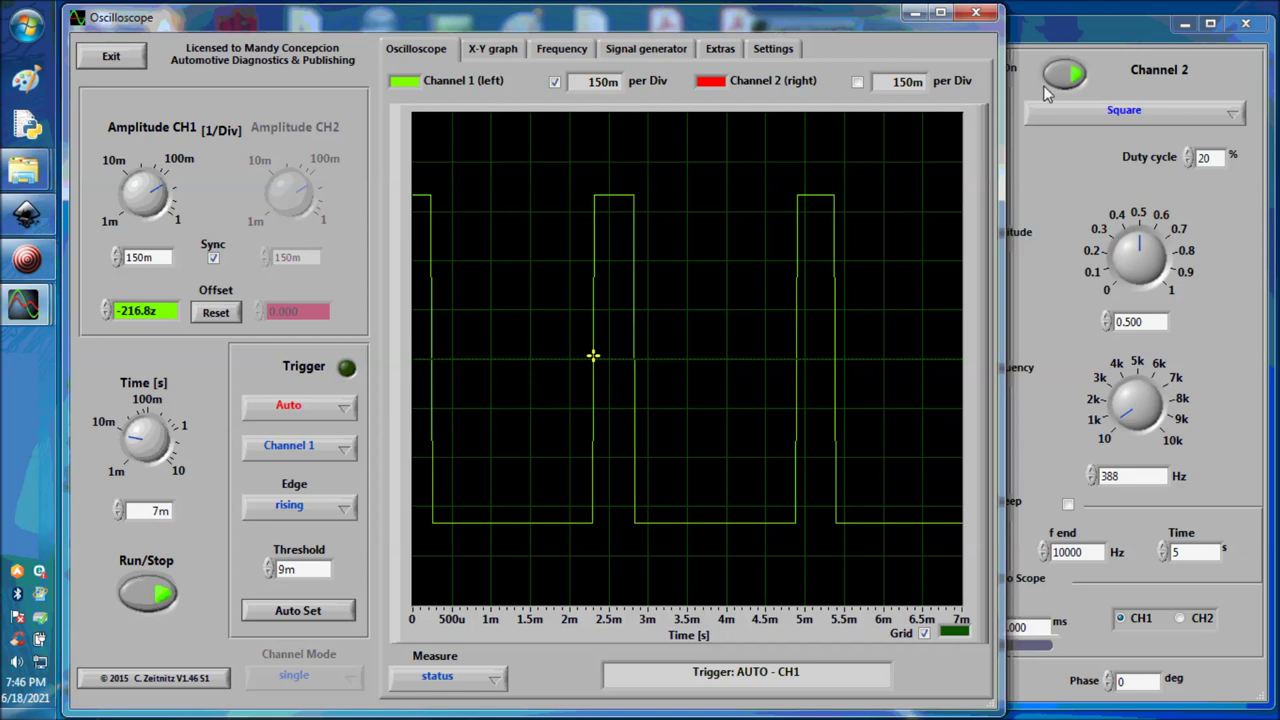
pyautogui.click(1091, 173)
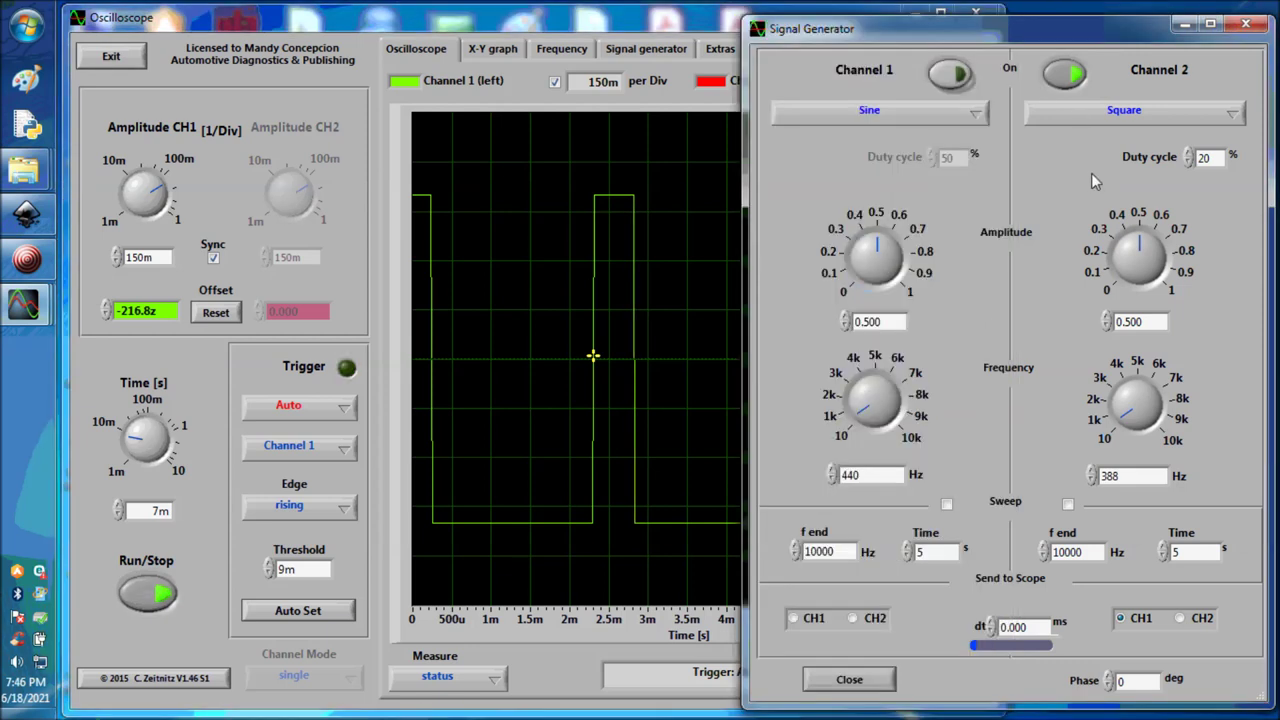
pyautogui.doubleClick(1203, 159)
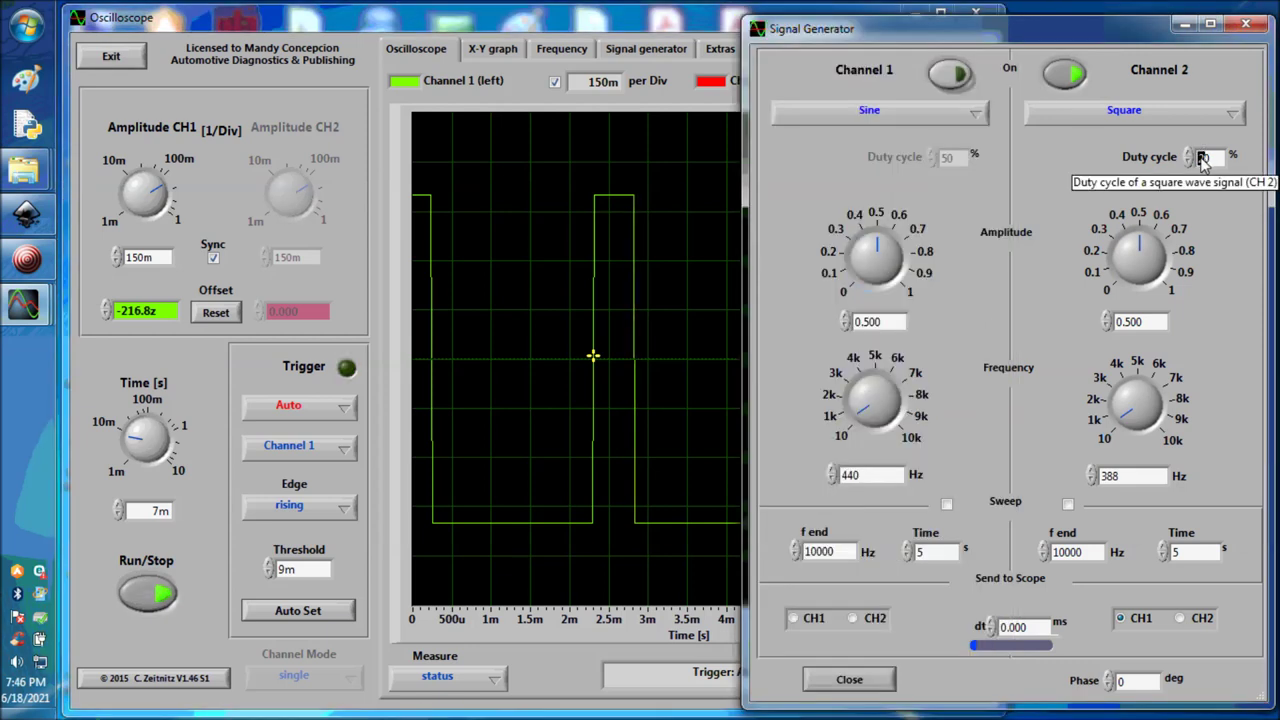
pyautogui.write('30')
pyautogui.press('Return')
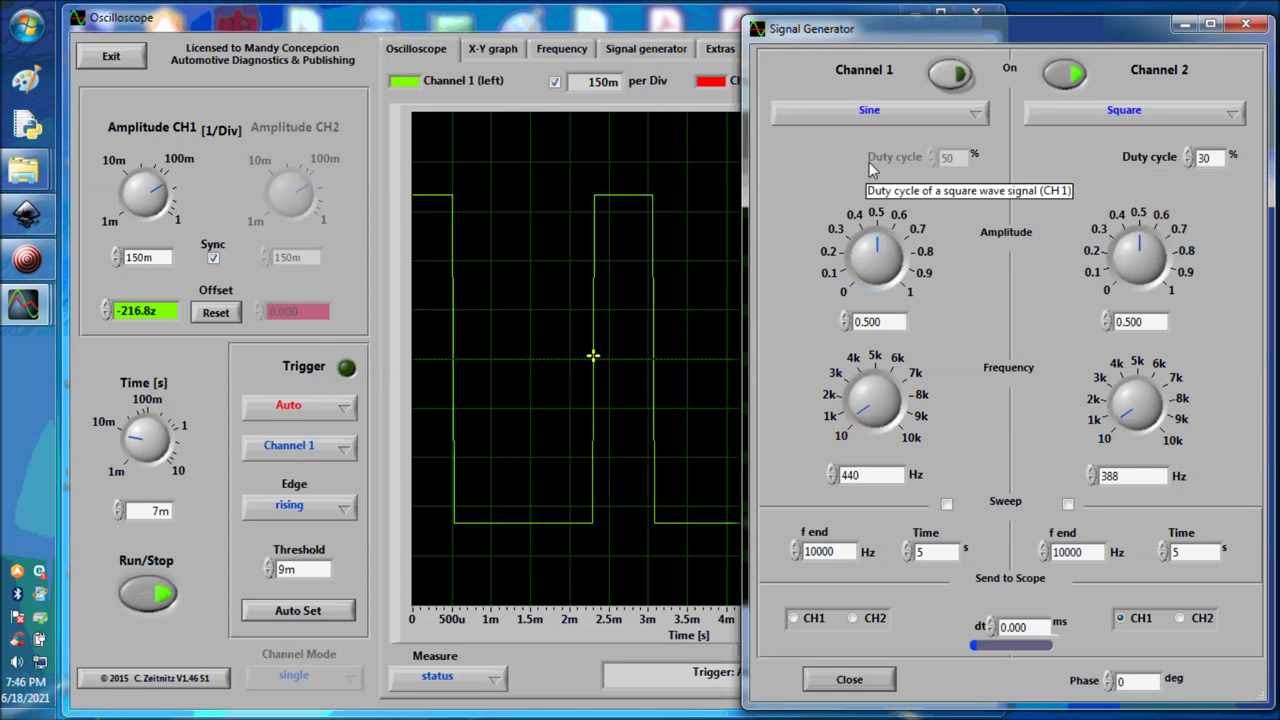
pyautogui.click(718, 168)
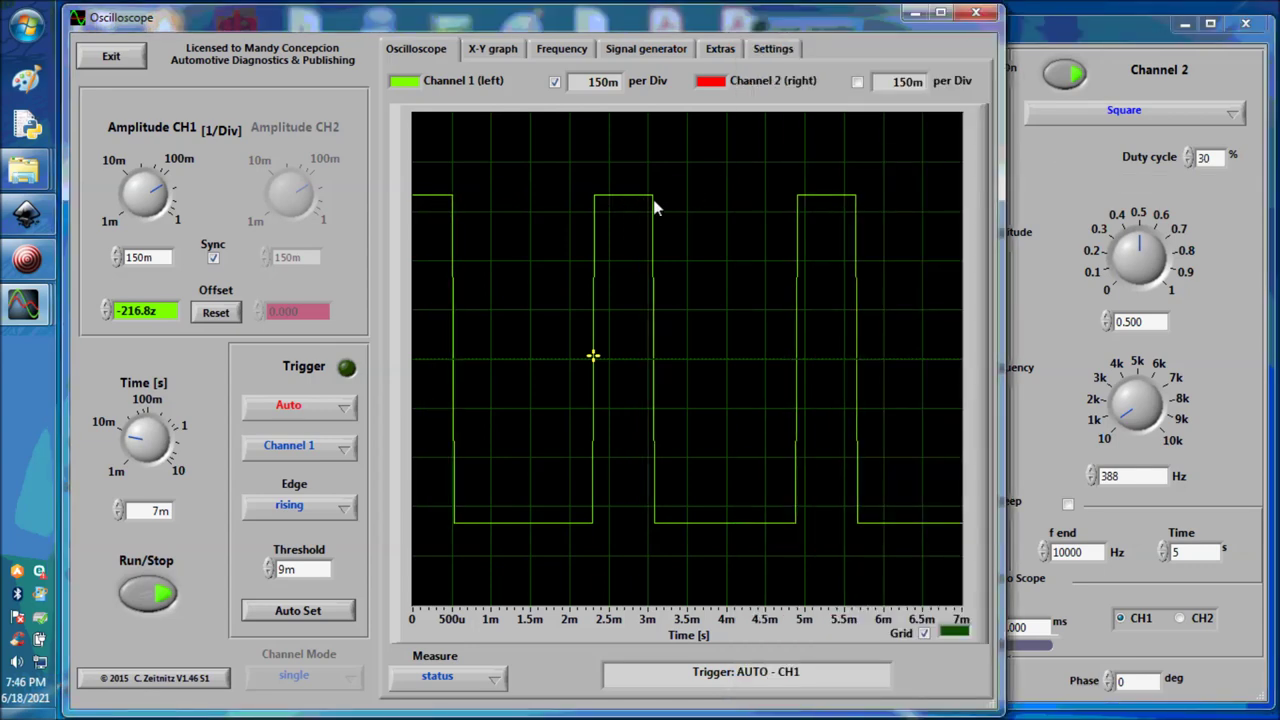
pyautogui.moveTo(598, 19); pyautogui.dragTo(339, 21)
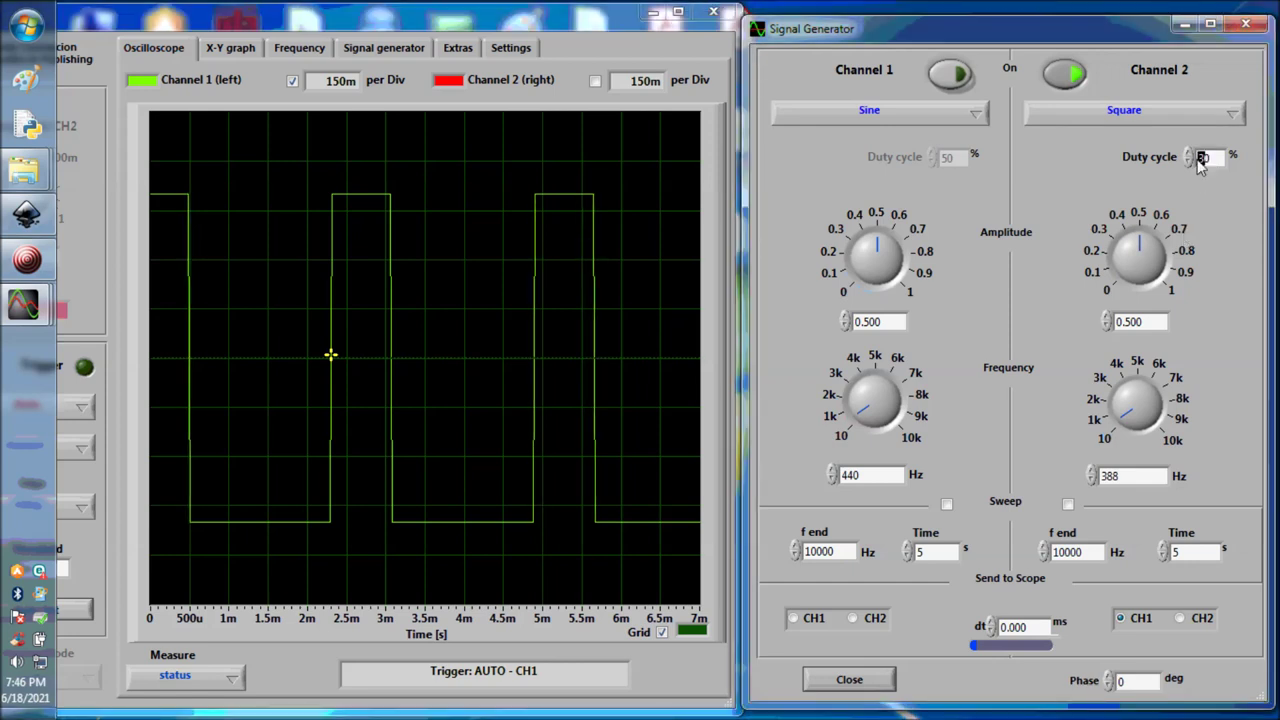
# - Set Channel 2's duty cycle to 40%, then scroll the value up toward 90%
pyautogui.write('40')
pyautogui.press('Return')
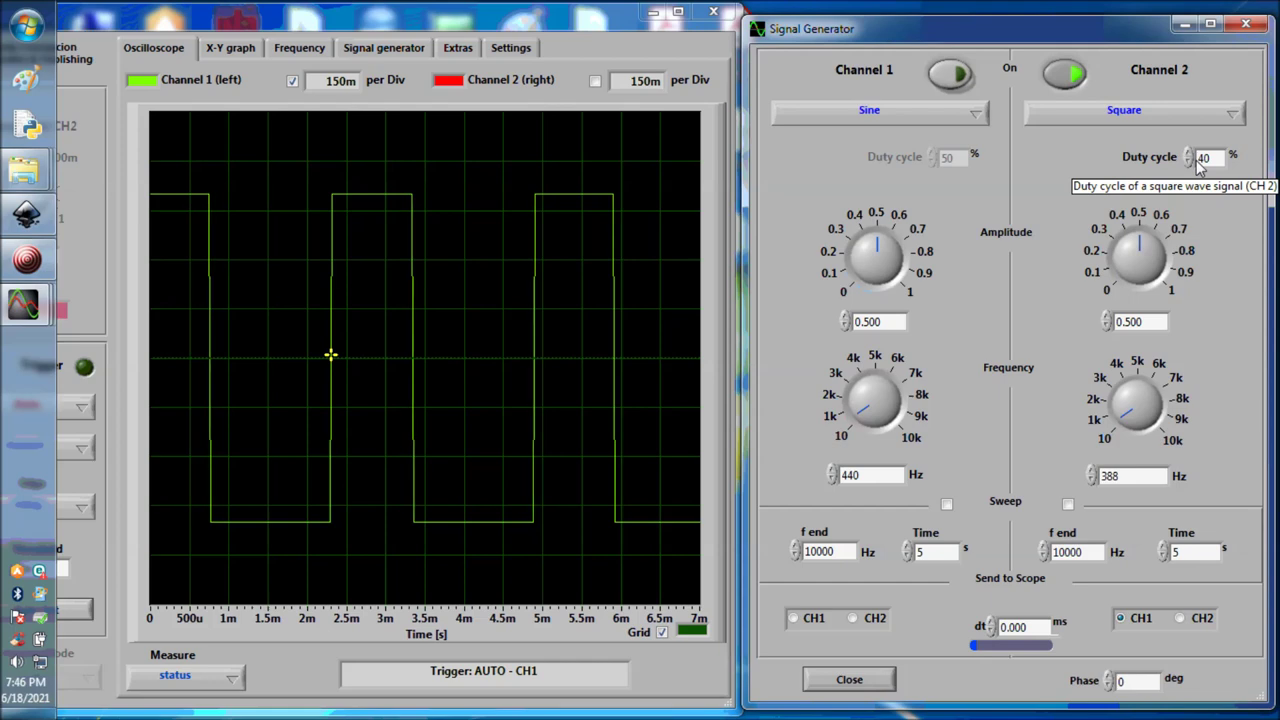
pyautogui.click(1201, 160)
pyautogui.scroll(10, 1201, 160)
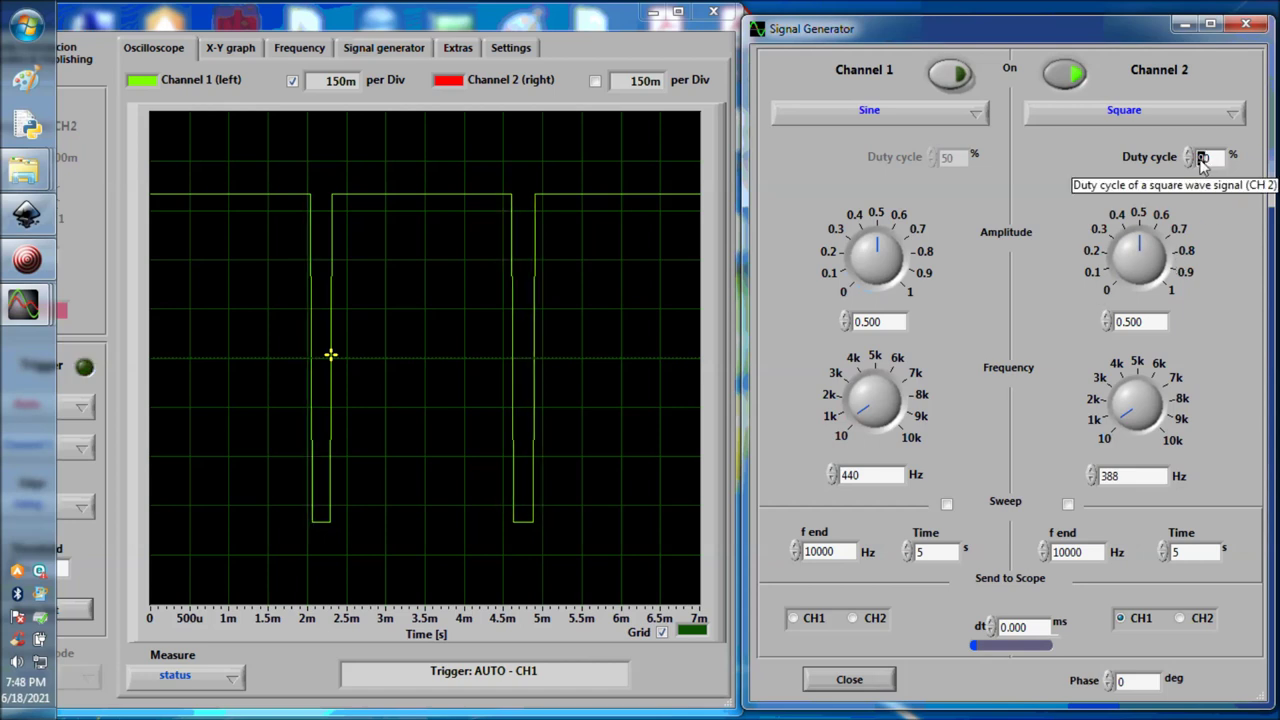
# - Apply a 50% duty cycle to Channel 2 for a balanced square wave, then select the value again
pyautogui.write('00')
pyautogui.press('Return')
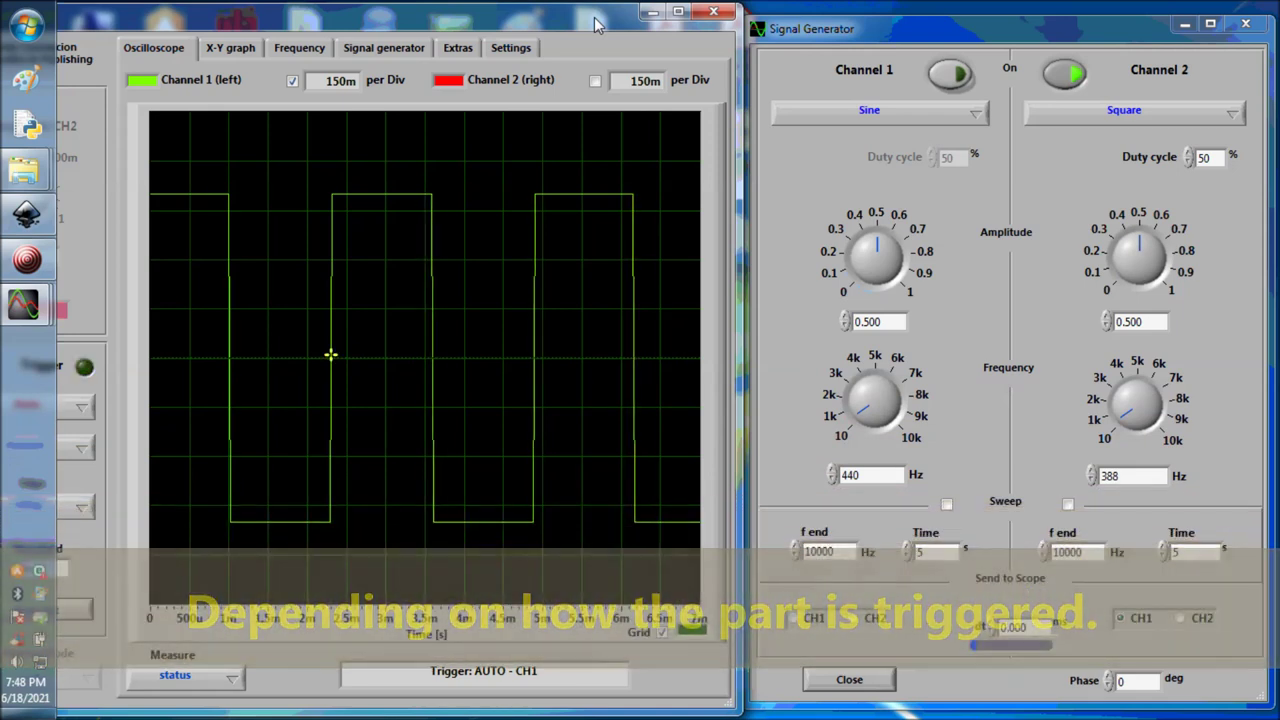
pyautogui.doubleClick(1203, 158)
# - Apply a 90% duty cycle to Channel 2, then change it to 10%
pyautogui.write('90')
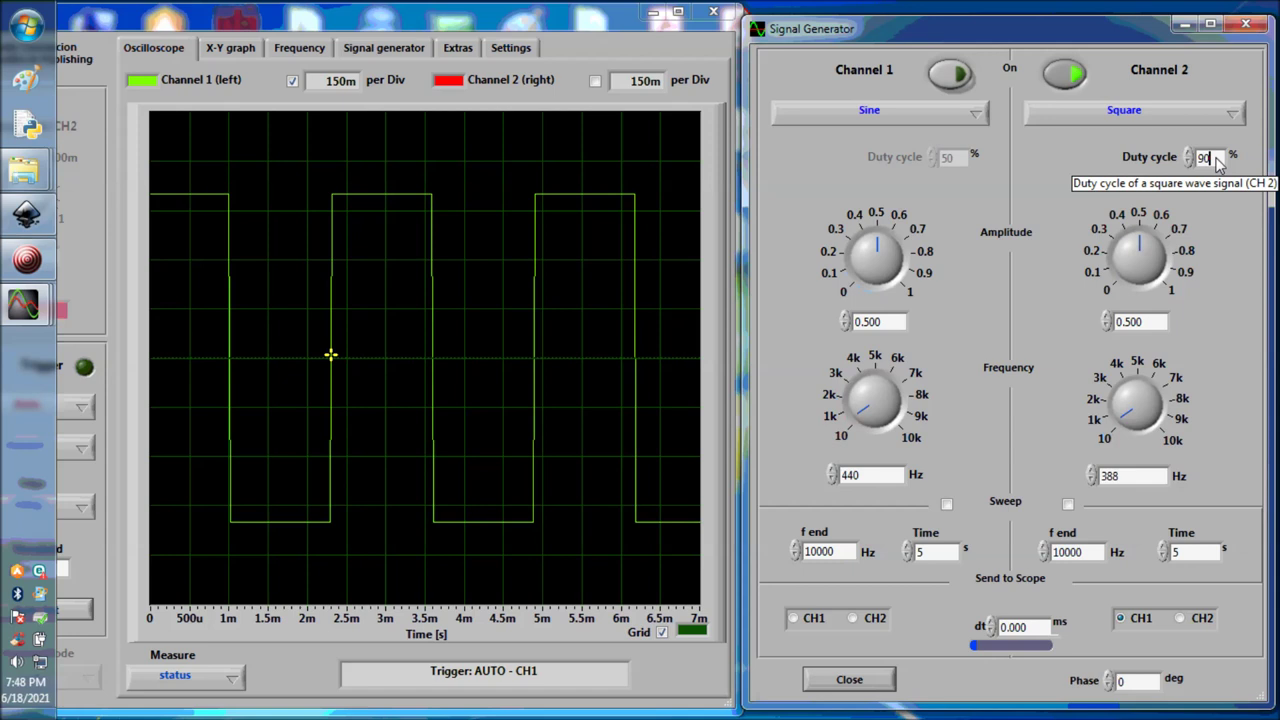
pyautogui.press('Return')
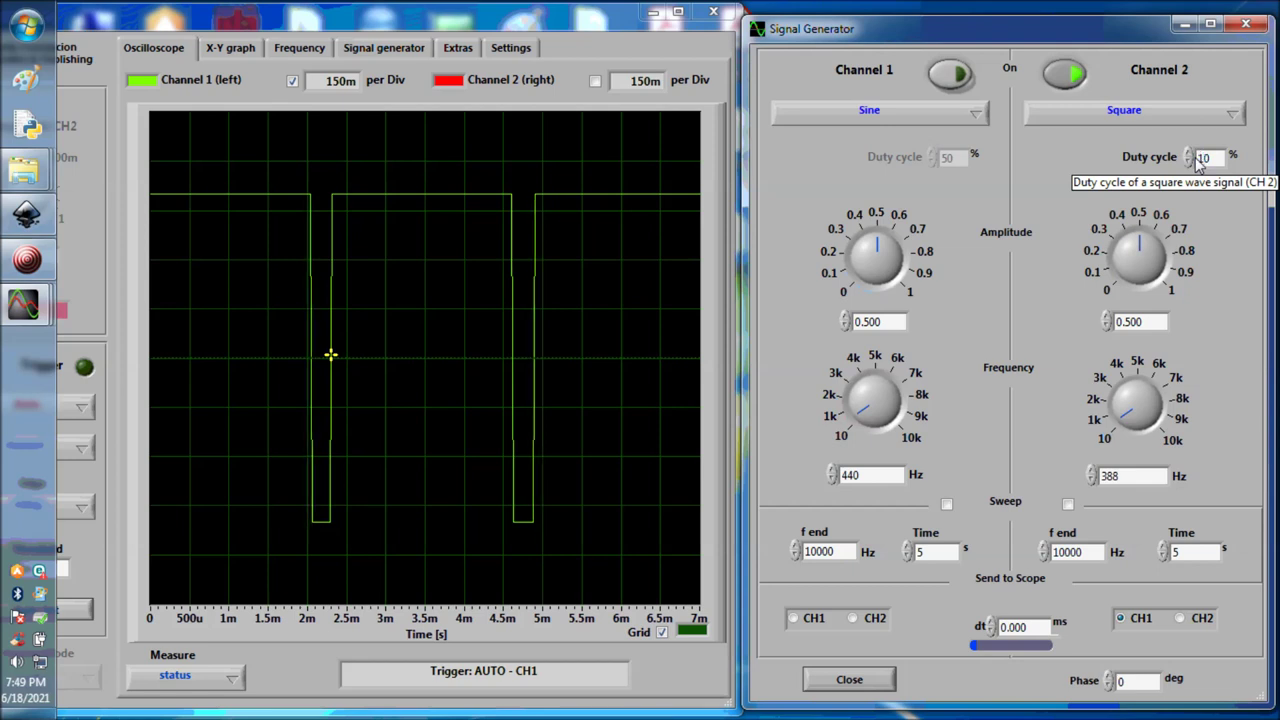
pyautogui.press('Return')
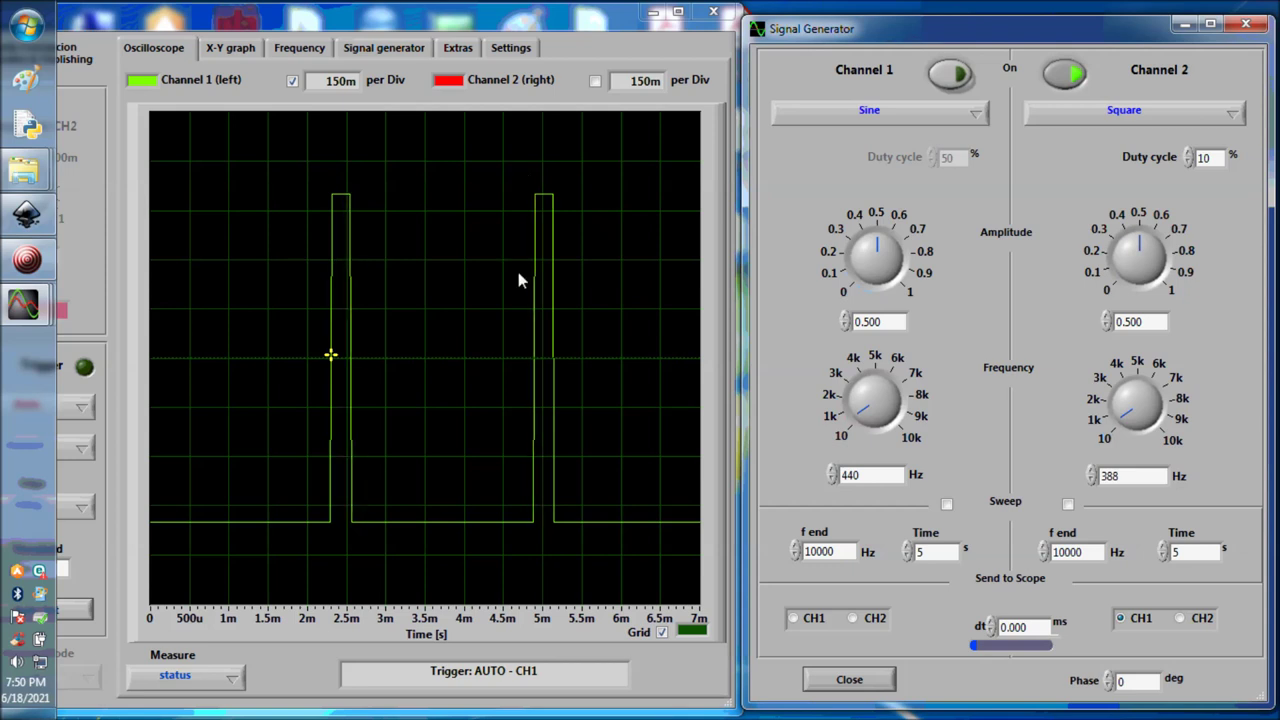
pyautogui.doubleClick(1217, 160)
# - Apply a 50% duty cycle, maximize the oscilloscope window, and open the screen recording controls
pyautogui.write('50')
pyautogui.press('Return')
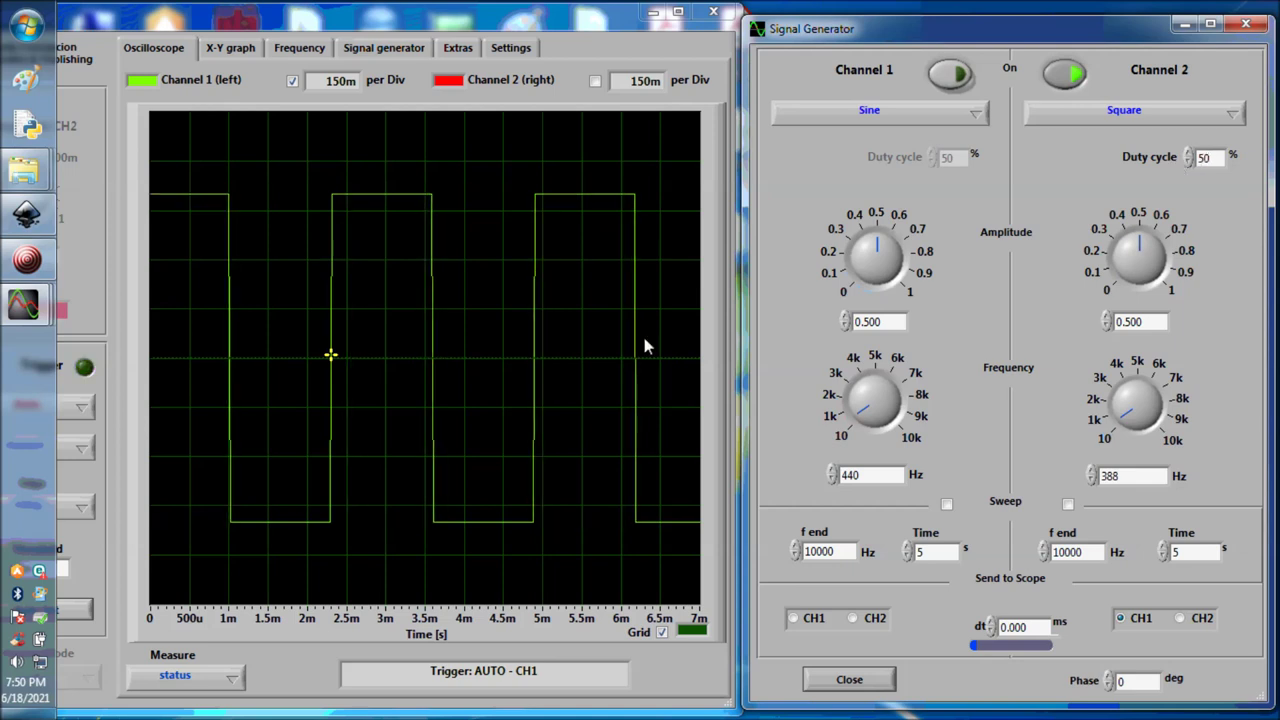
pyautogui.click(678, 14)
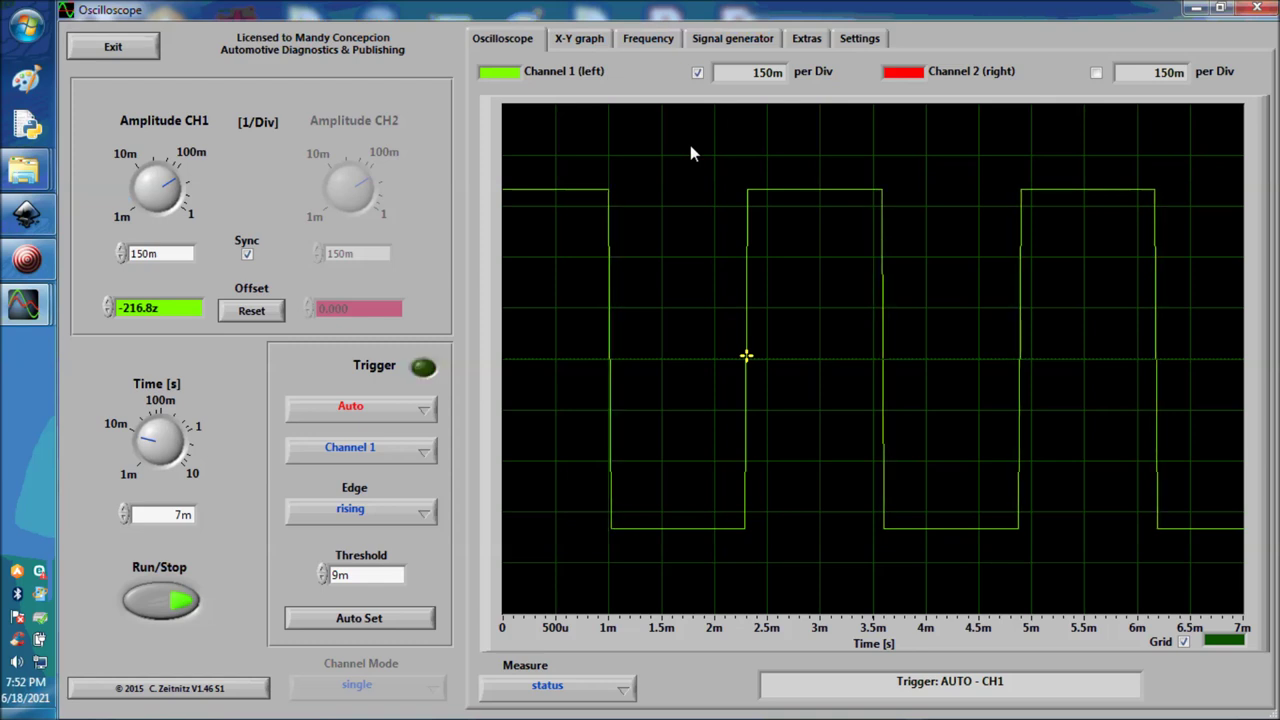
pyautogui.click(16, 272)
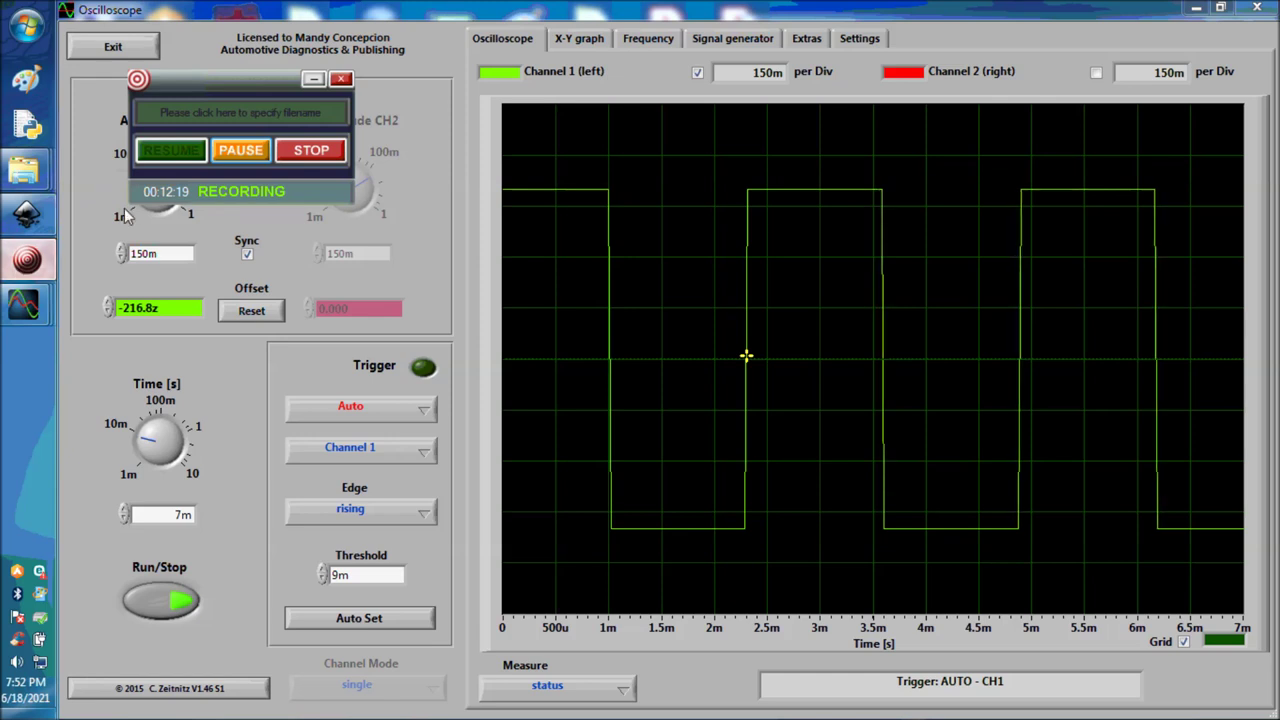